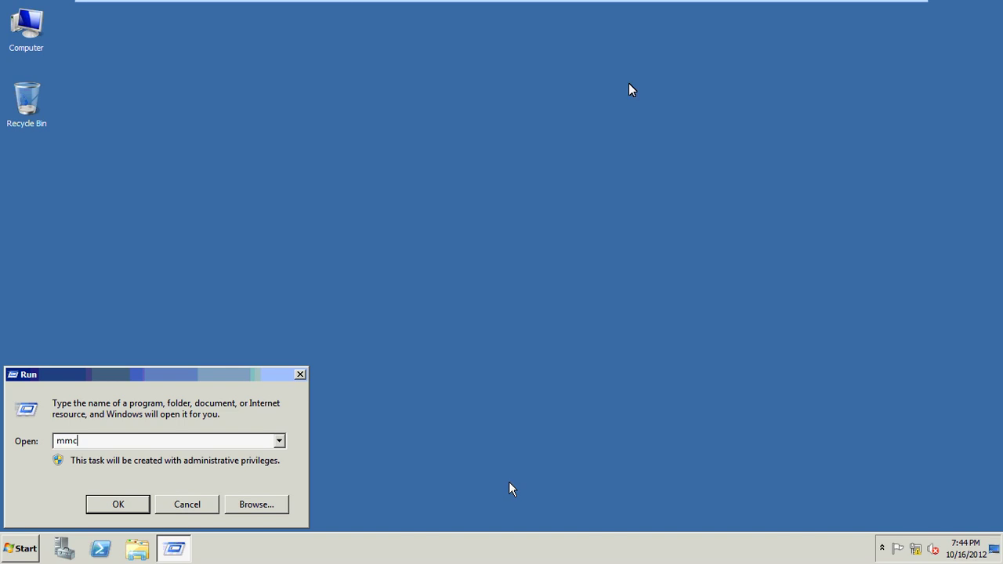
- Launch an empty management console with the mmc command and maximize its window
key("Return")
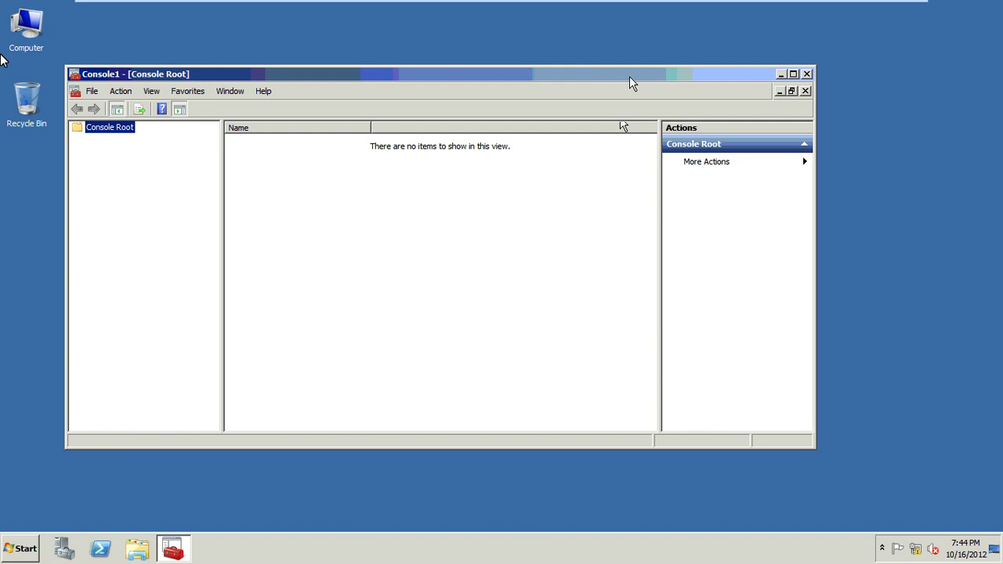
double_click(630, 83)
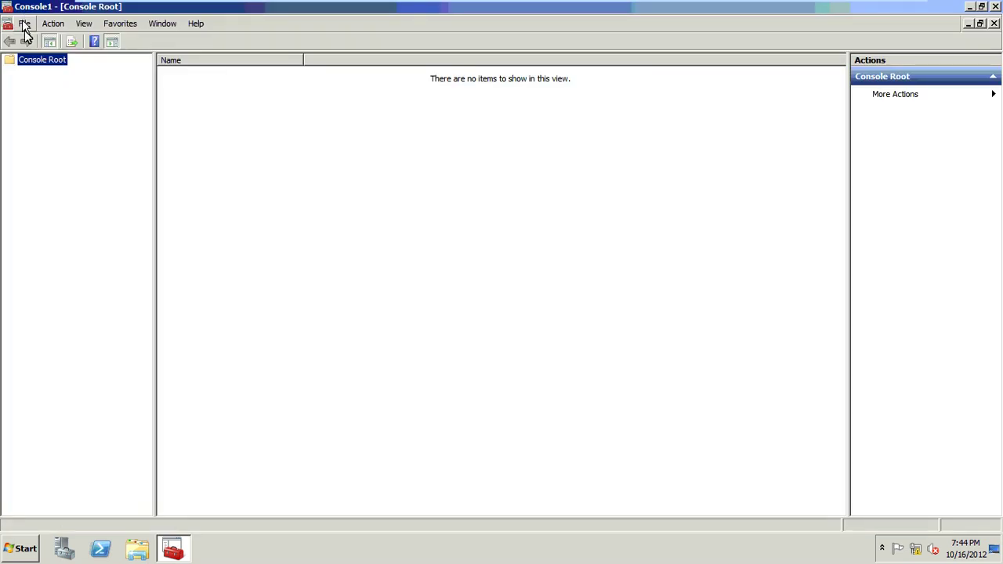
- Add the Active Directory Users and Computers snap-in to the console's selected snap-ins
left_click(25, 23)
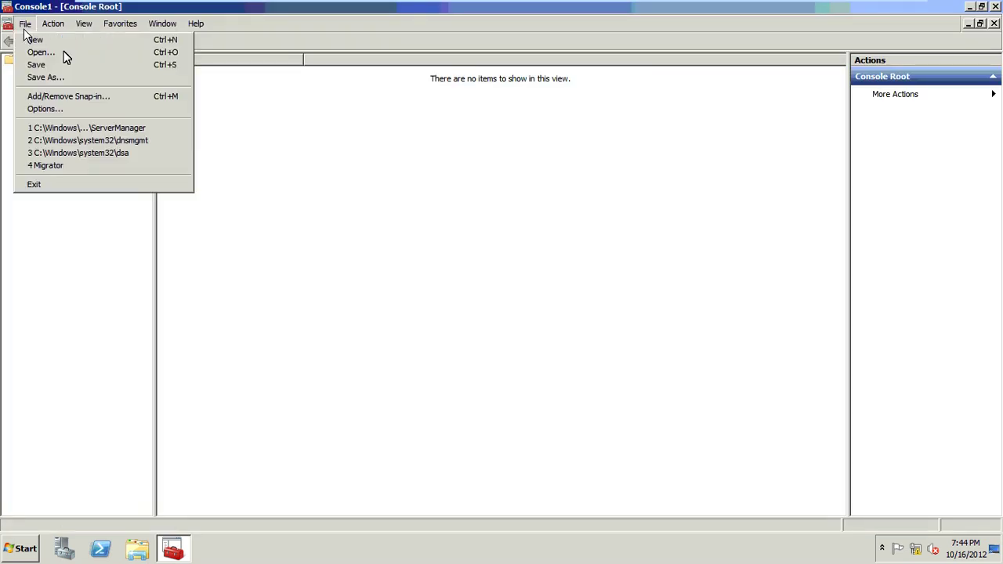
left_click(128, 95)
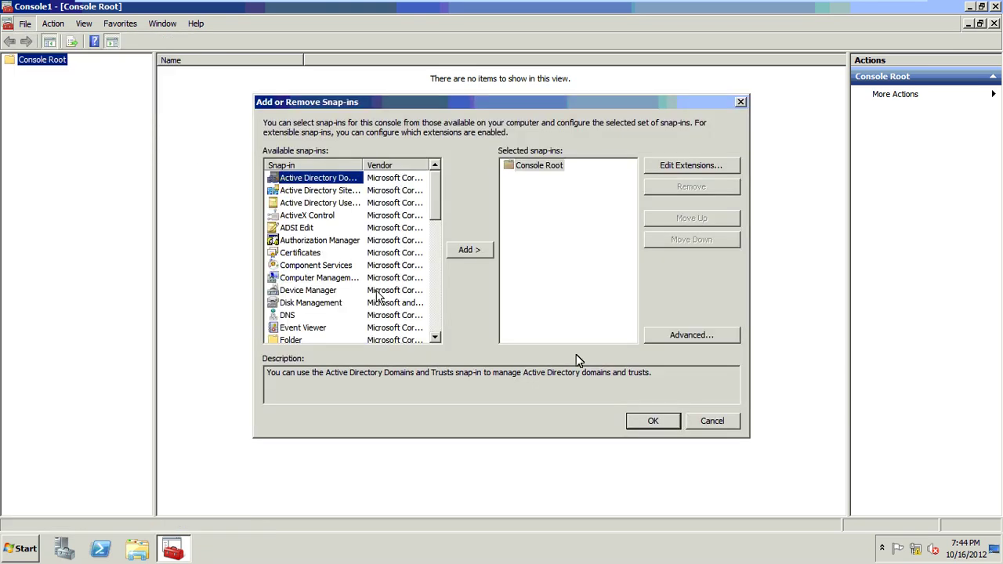
left_click(722, 422)
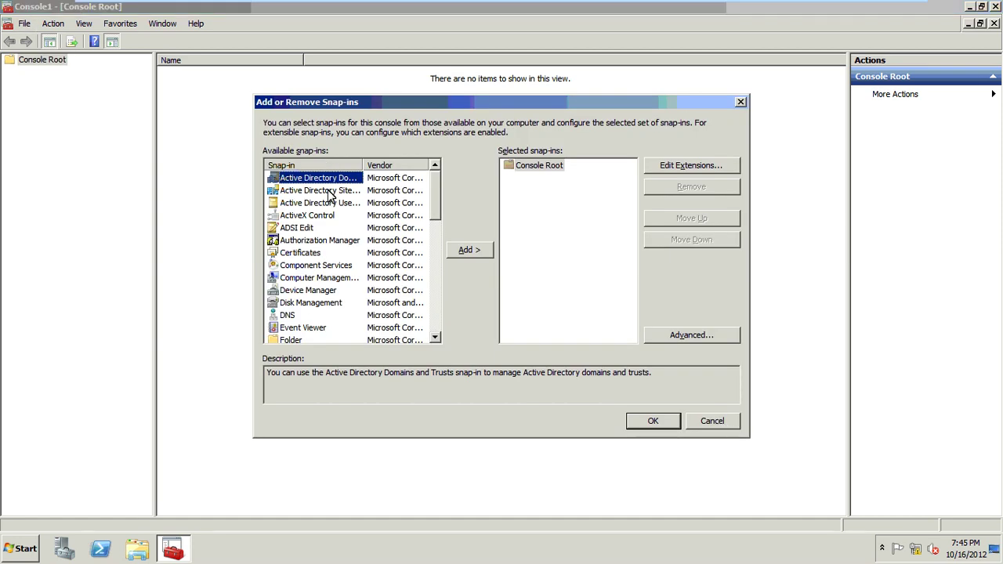
left_click(343, 205, "ctrl")
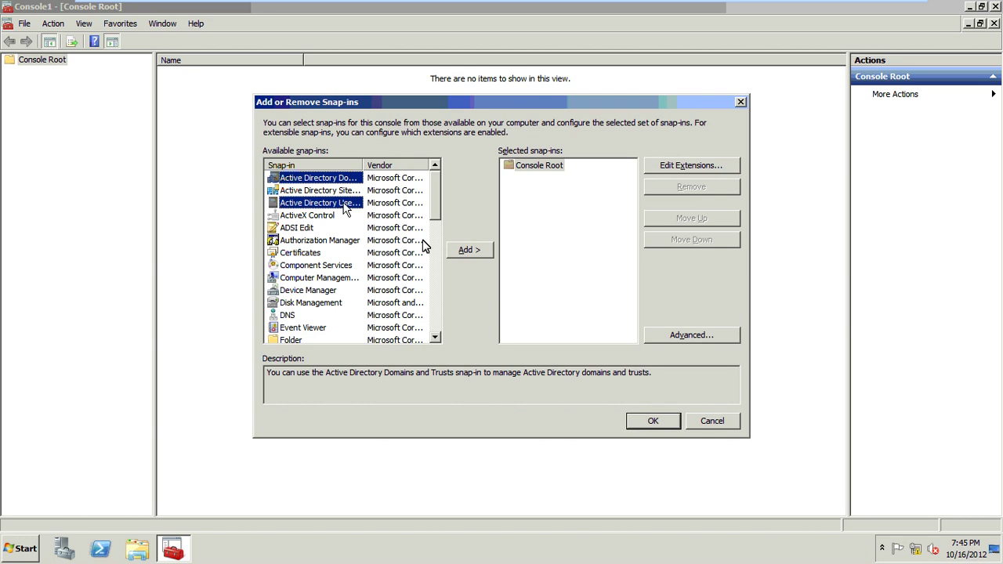
left_click(461, 251)
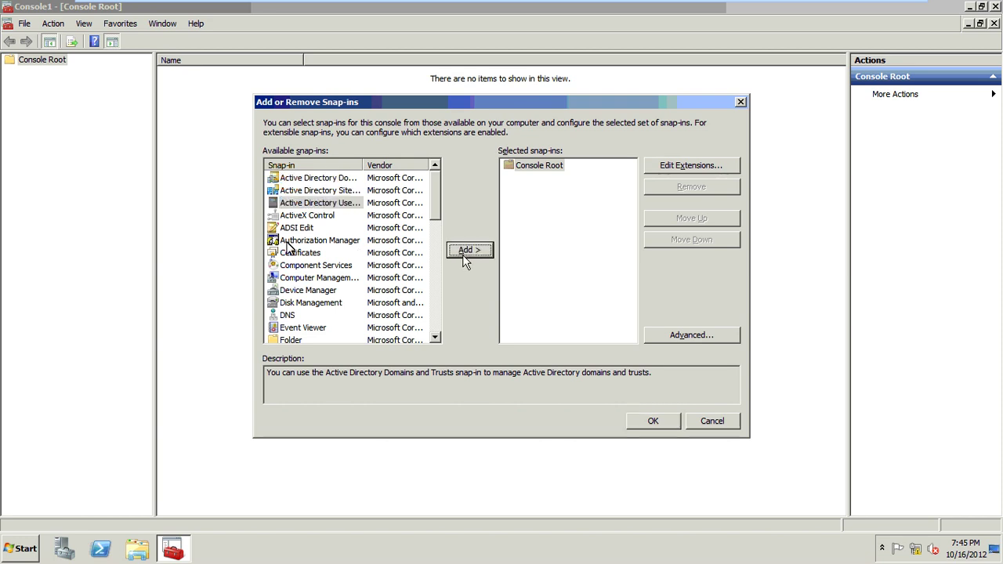
- Add the Computer Management and IP Security Policy Management snap-ins, both set to manage the local computer
left_click(300, 279)
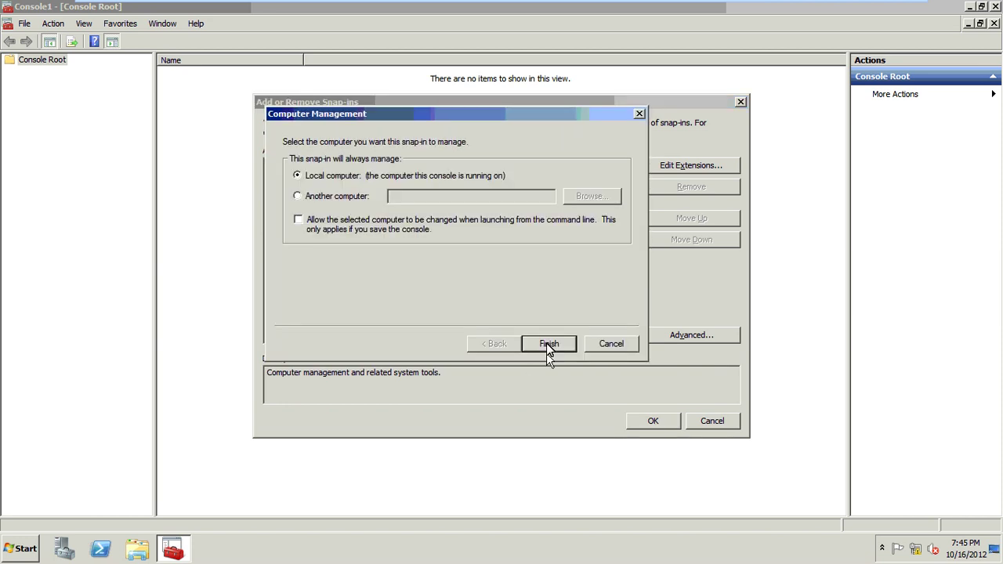
left_click(548, 350)
left_click_drag(434, 340, 434, 340)
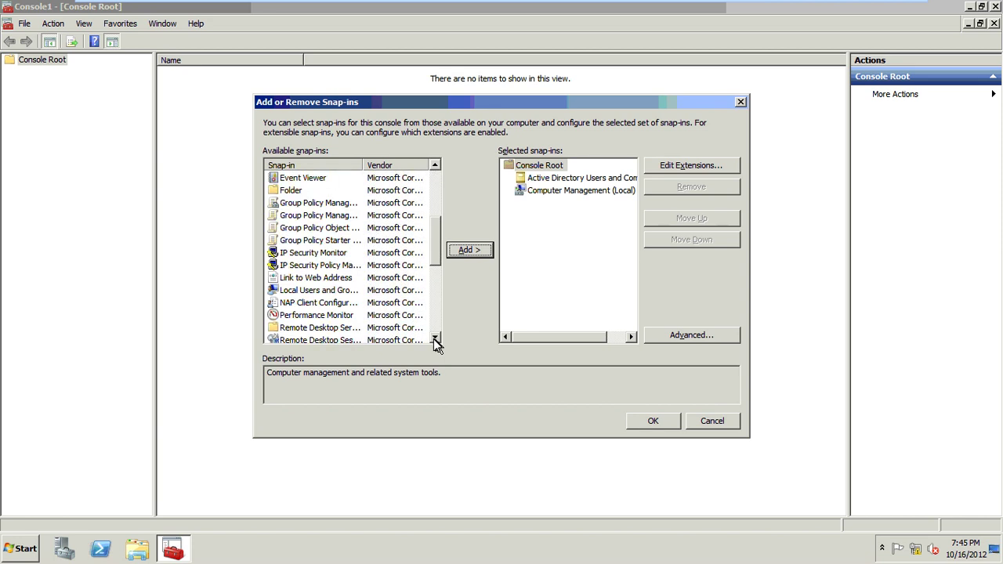
left_click(326, 268)
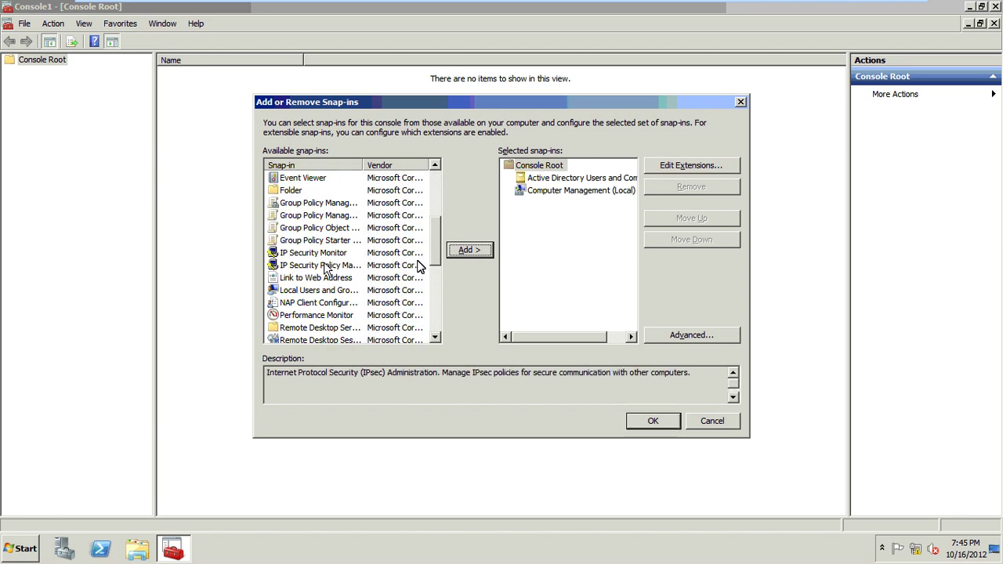
left_click(466, 252)
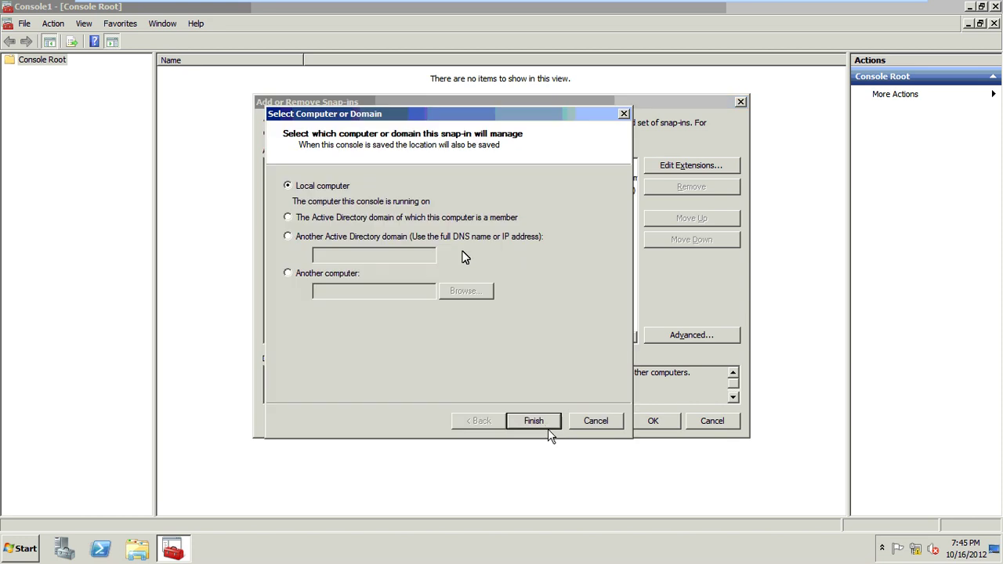
left_click(547, 429)
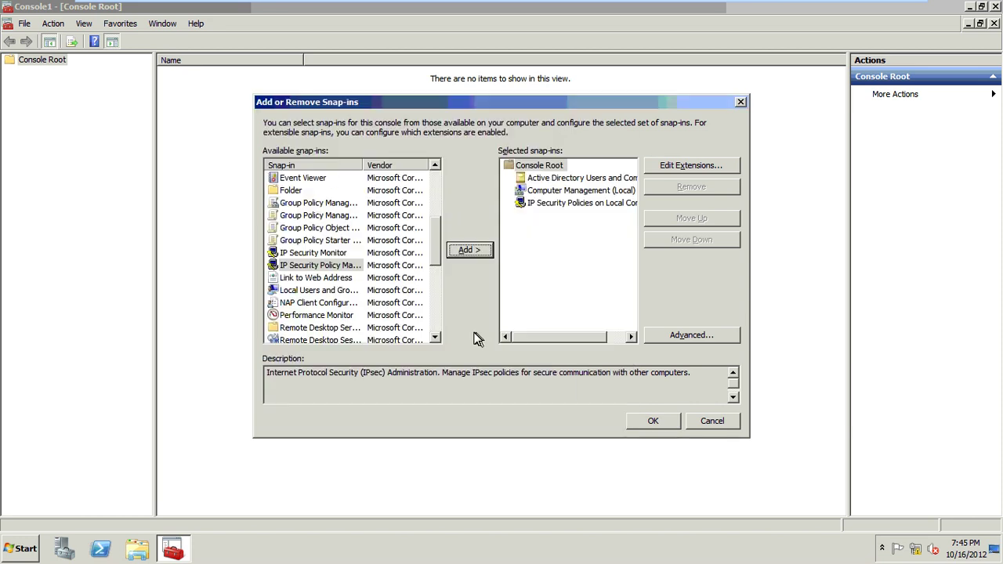
- Add the DNS snap-in and apply the set of selected snap-ins to the console
left_click(340, 296)
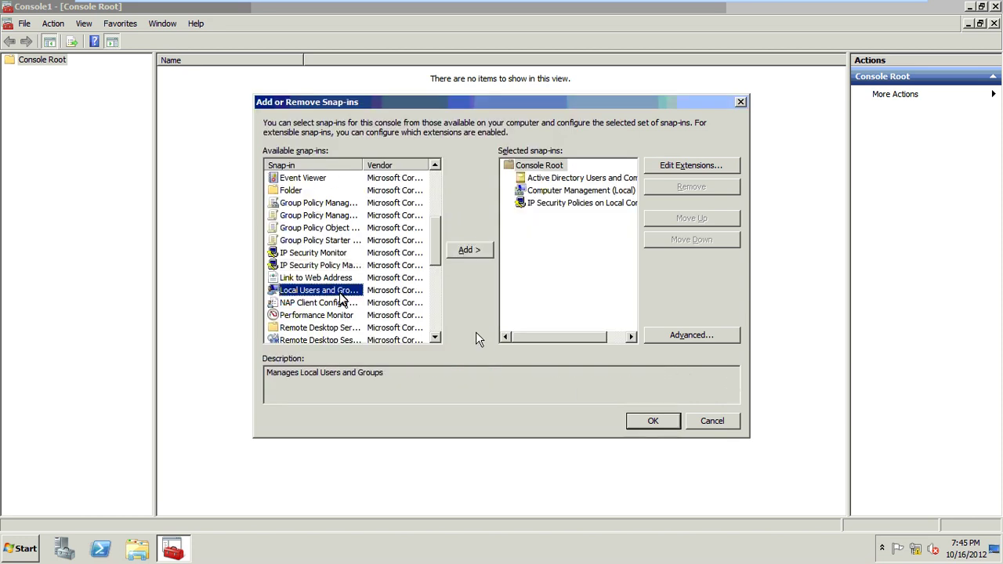
scroll(353, 258, "up", 1)
left_click(282, 192)
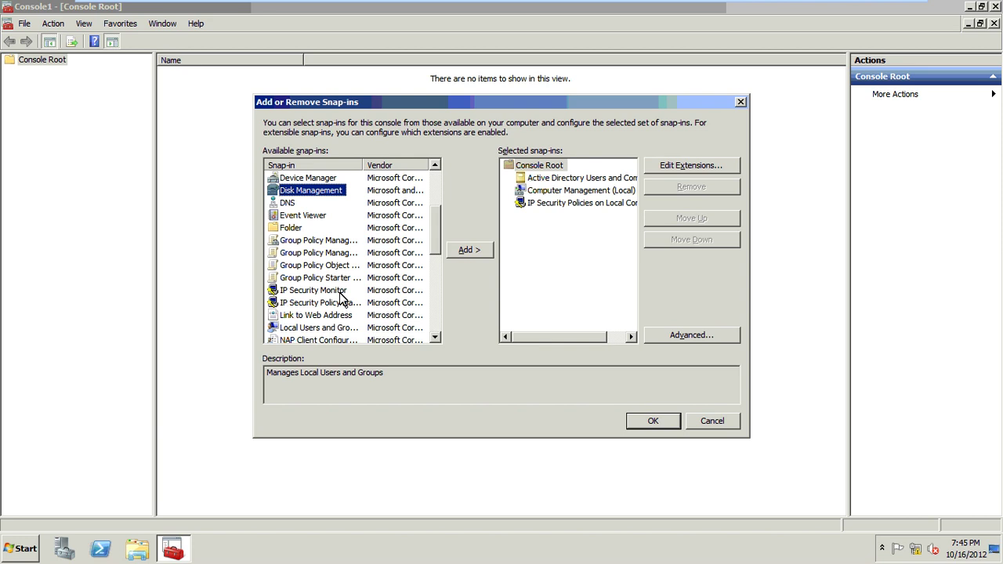
left_click(285, 203)
left_click(454, 254)
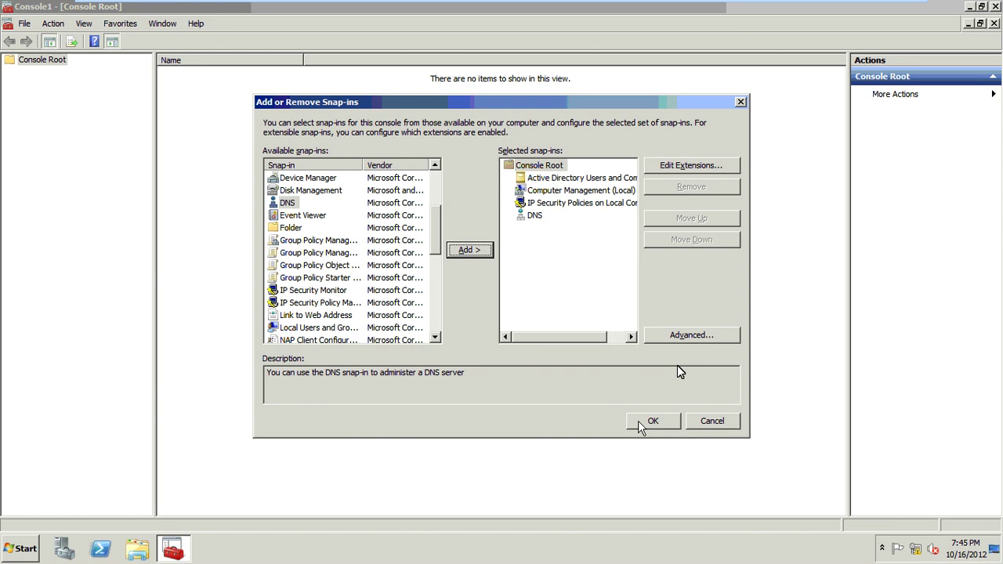
left_click(650, 421)
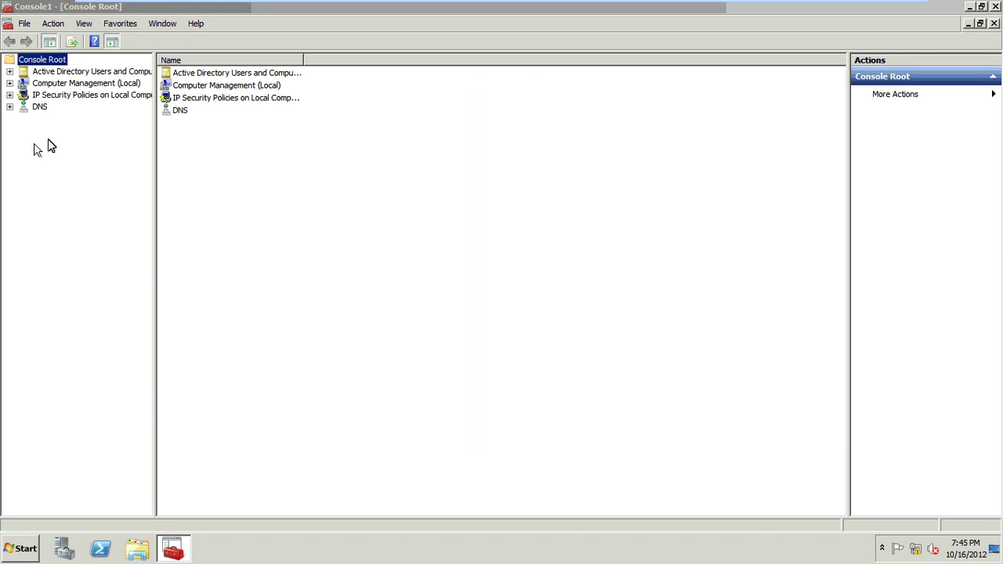
- Expand Active Directory Users and Computers down to google.com's Users container to examine it, and collapse the snap-in again
left_click(9, 71)
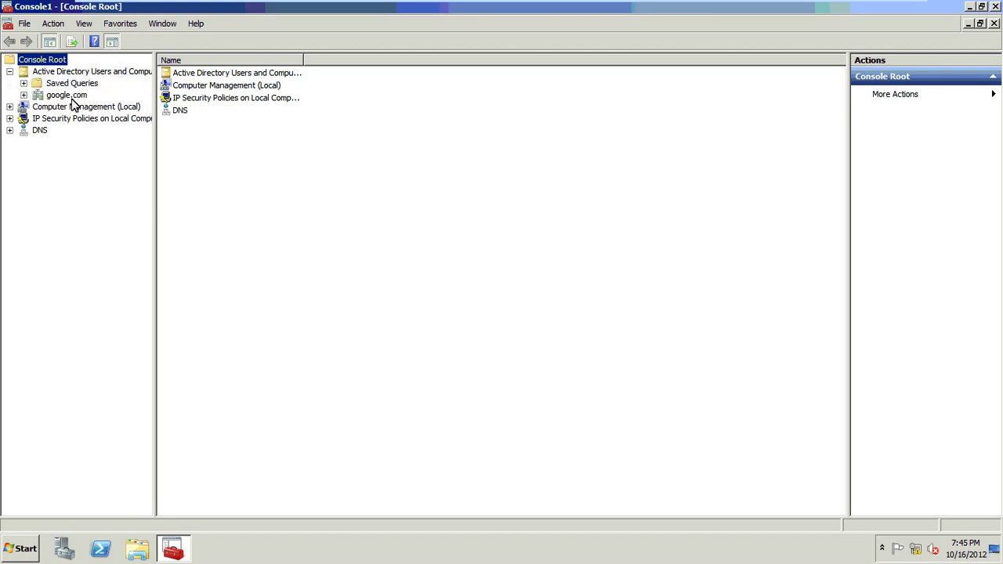
left_click(24, 94)
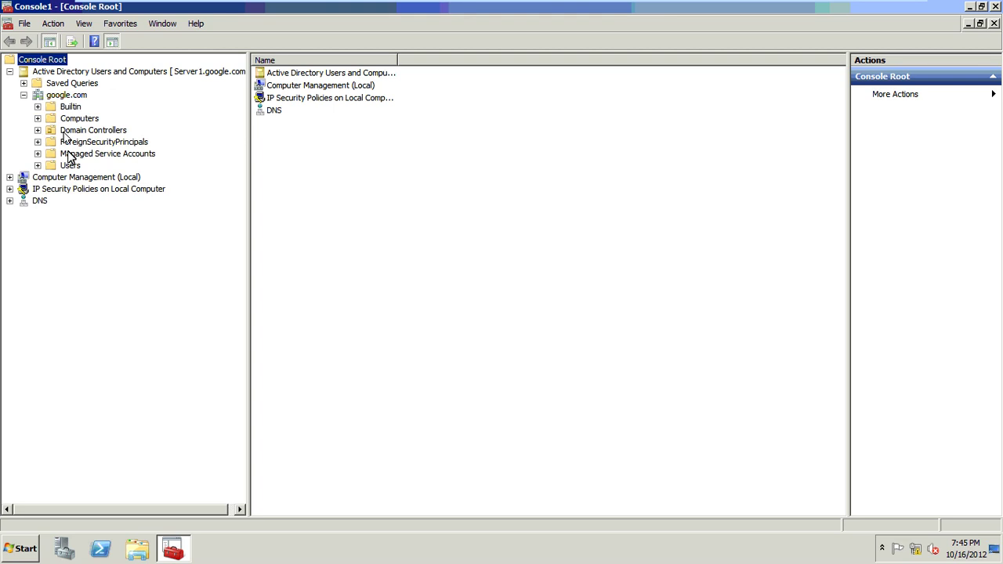
left_click(69, 166)
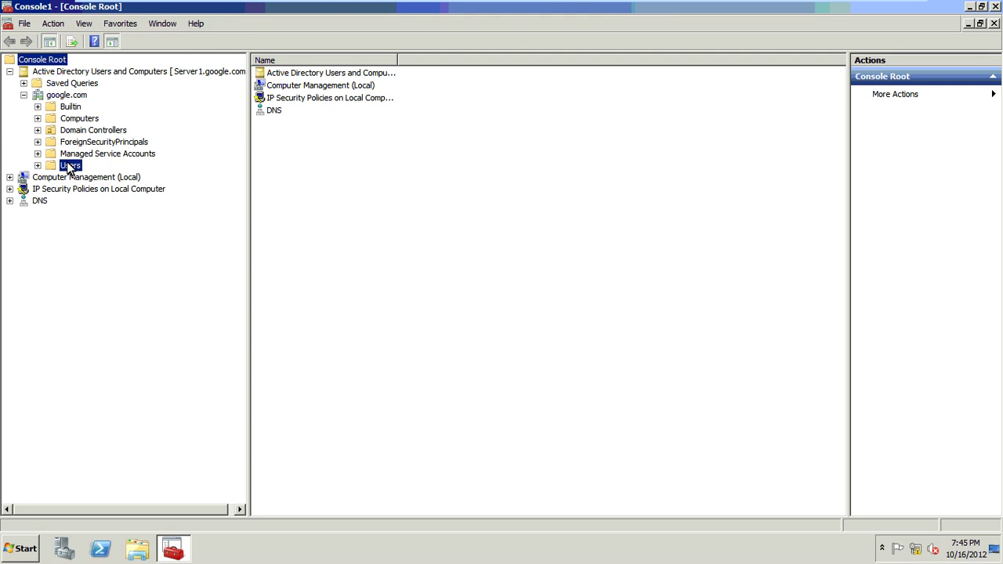
left_click(11, 71)
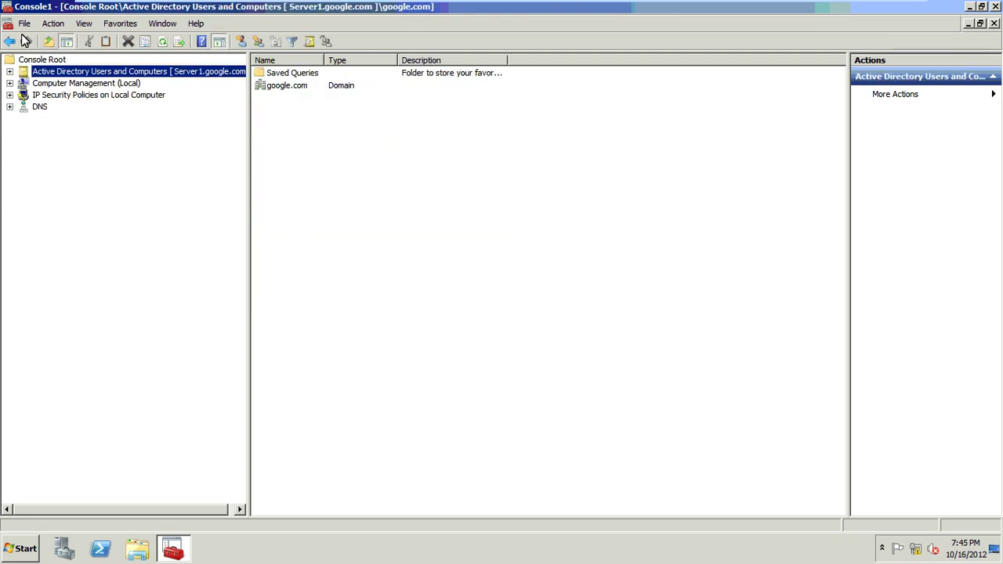
- Save the console as tech1 in the C:\Windows\System32 folder
left_click(25, 23)
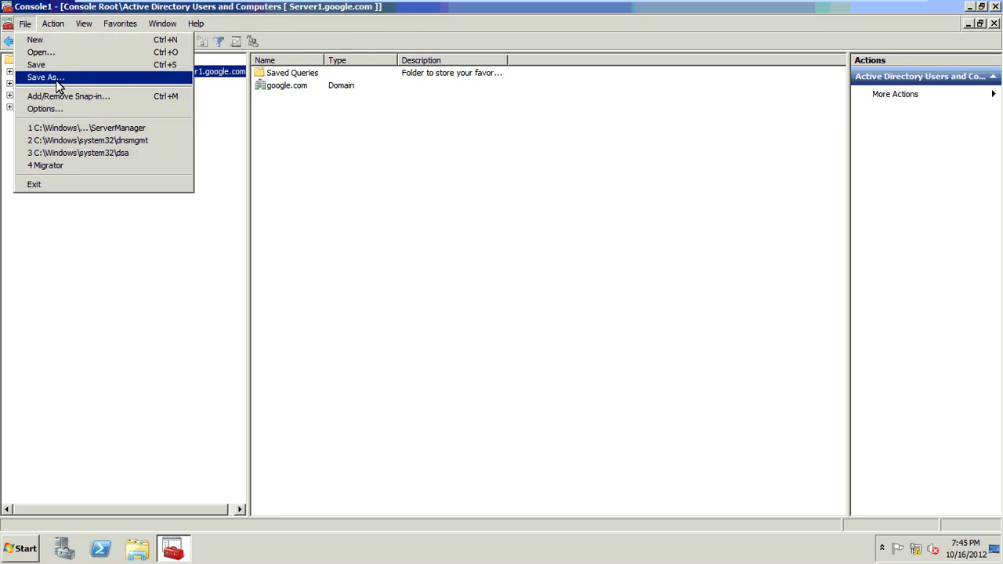
left_click(56, 85)
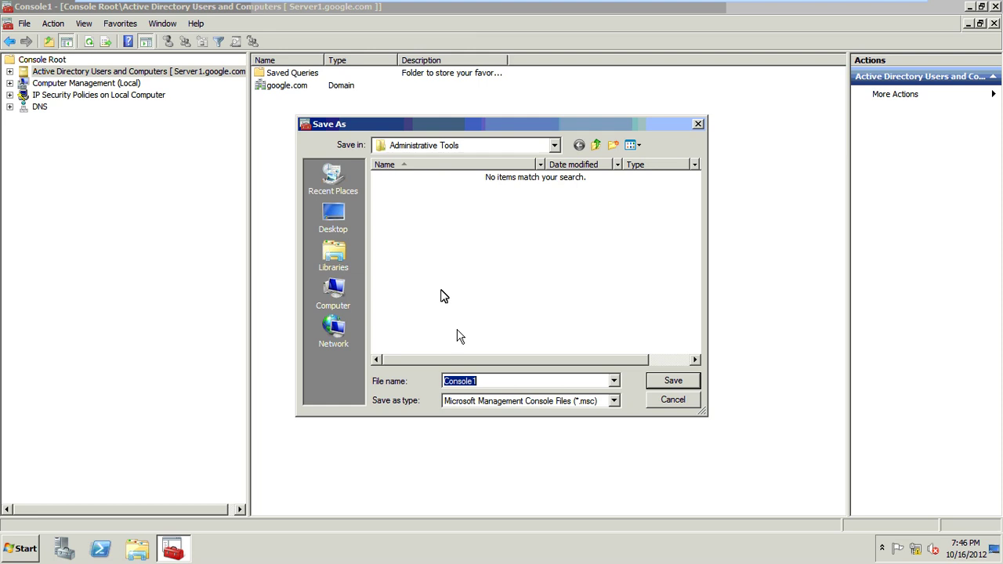
left_click(346, 291)
double_click(448, 202)
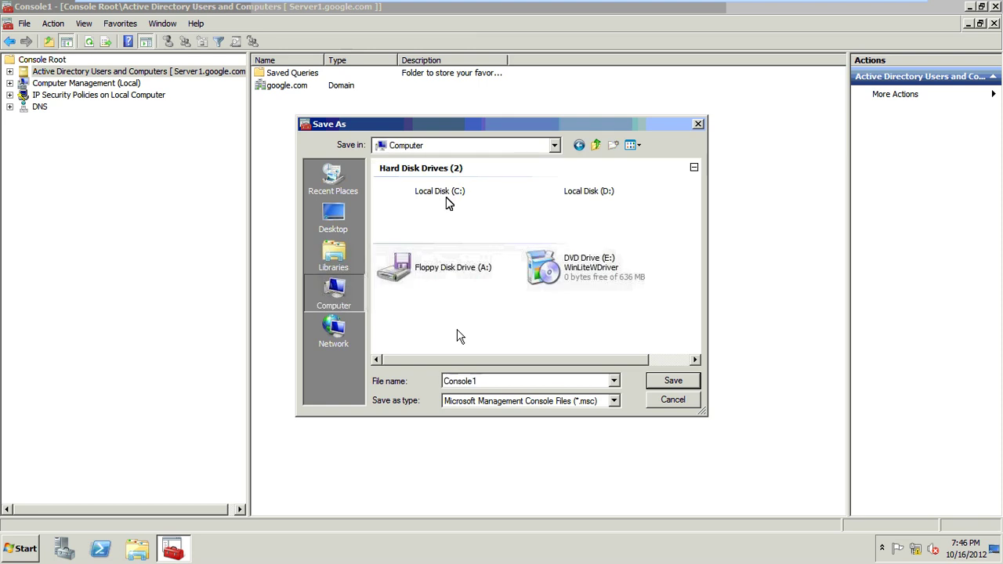
double_click(405, 227)
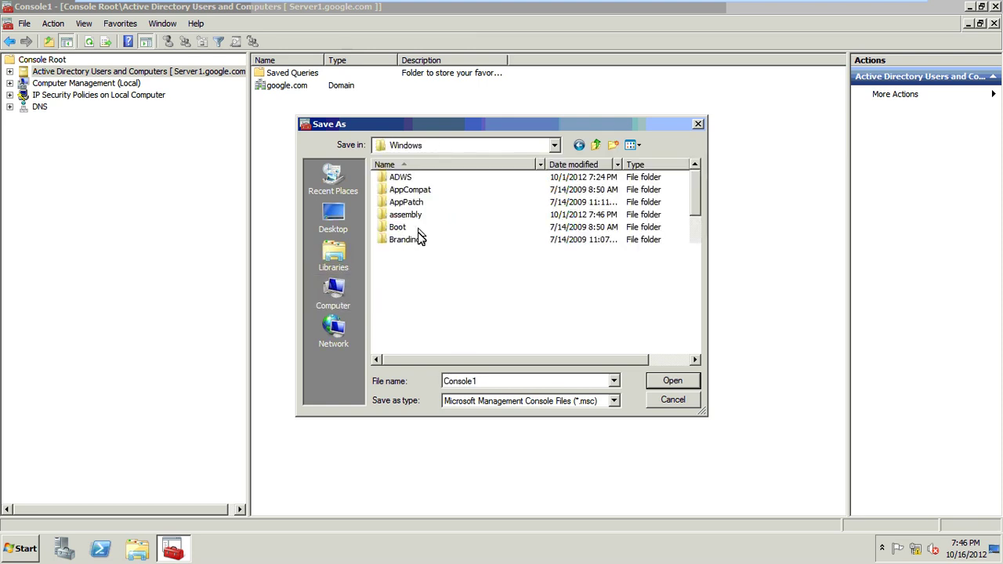
scroll(398, 291, "down", 5)
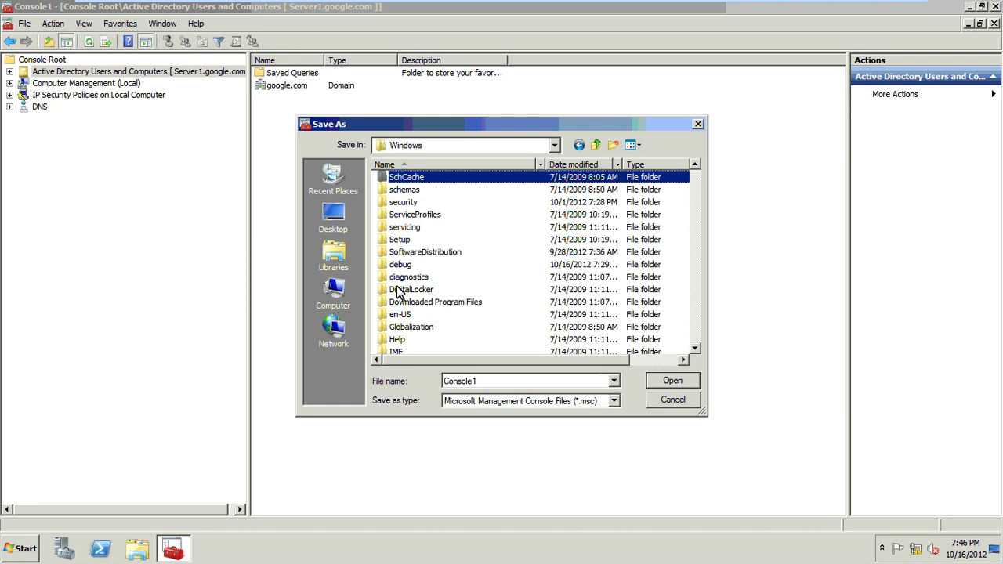
key("y")
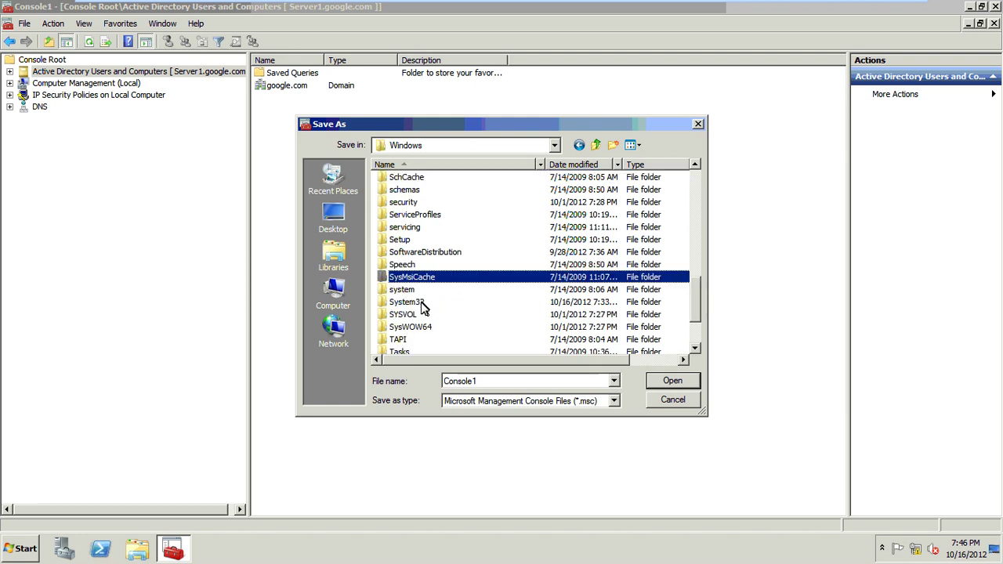
double_click(480, 381)
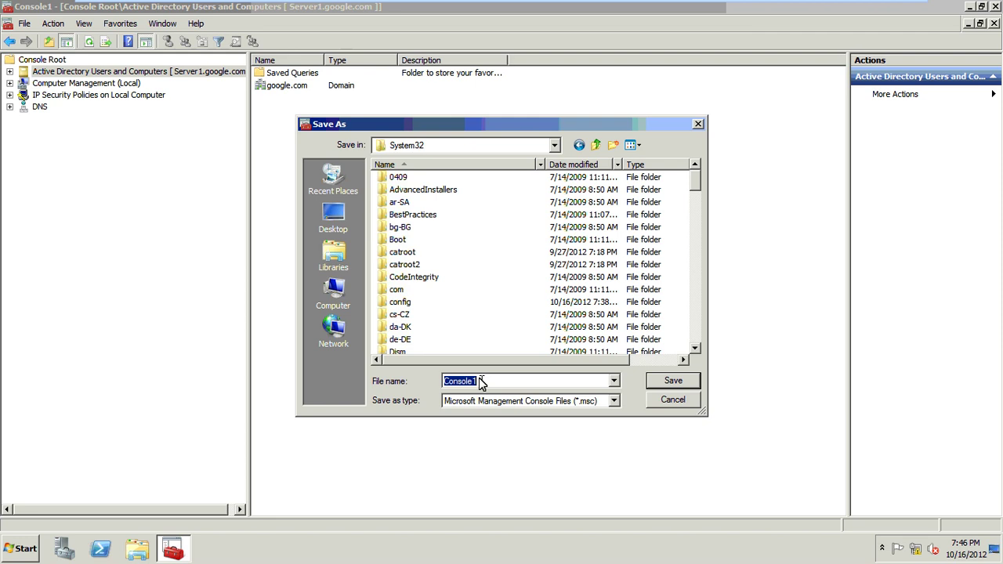
type("tech1")
left_click(650, 383)
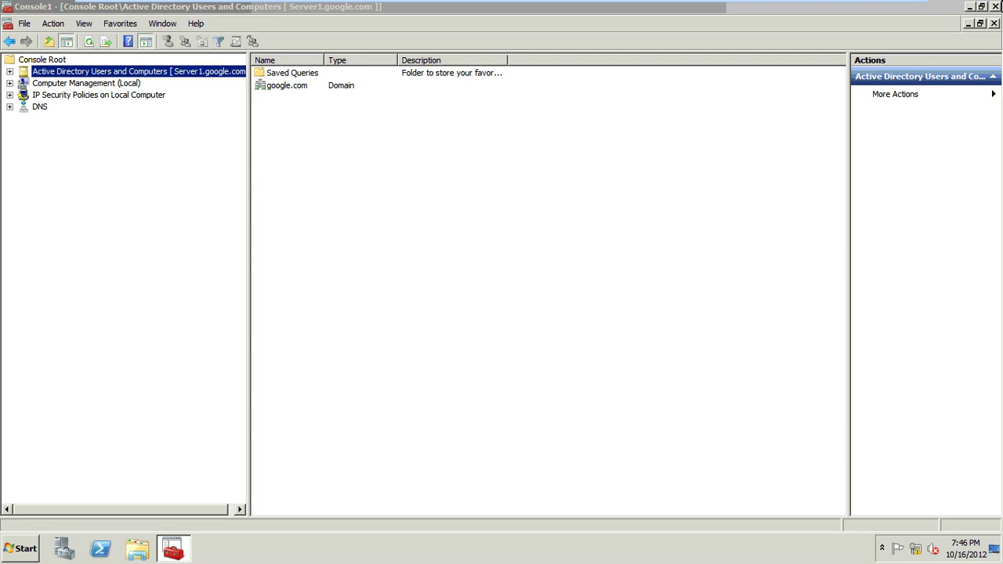
- Close the console and reopen the saved one by running tech1.msc
left_click(996, 6)
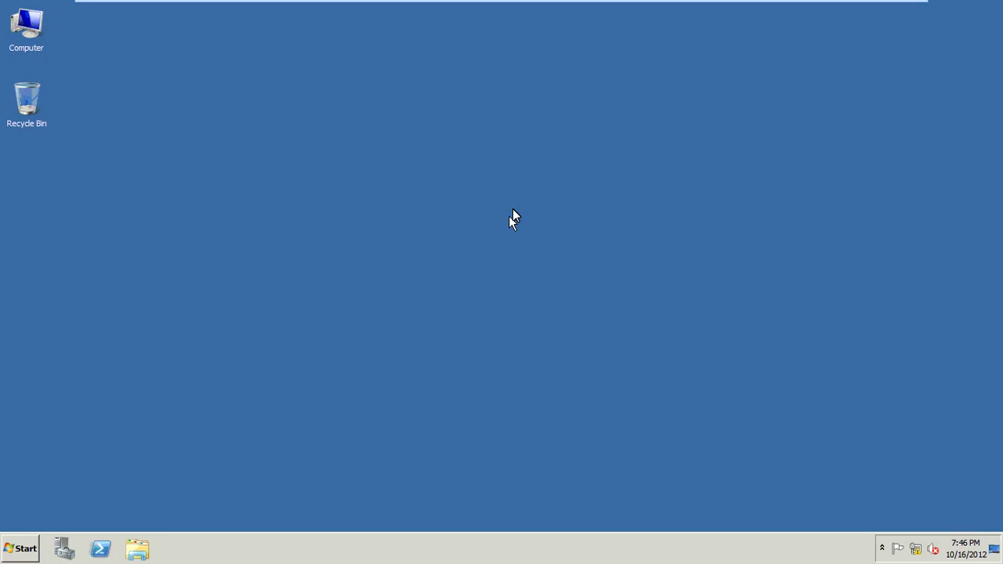
key("super+r")
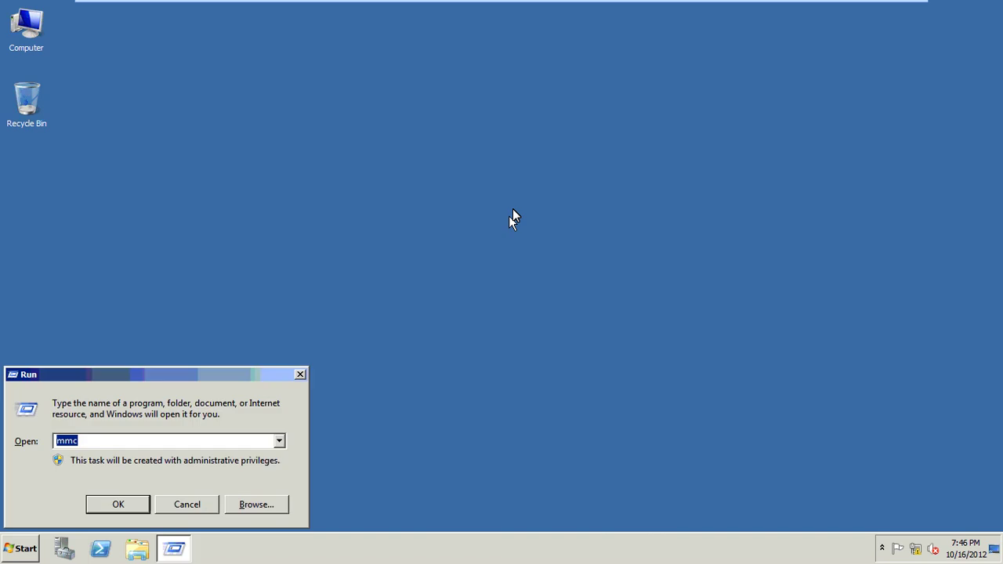
type("tech1.msc")
key("Return")
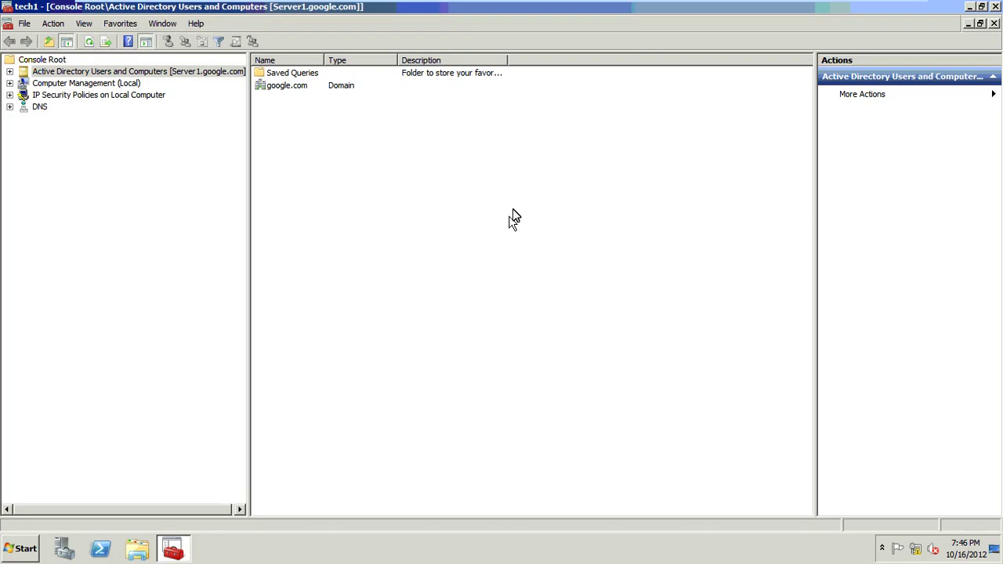
- Review the console mode settings in the tech1 console's options and close them
left_click(24, 23)
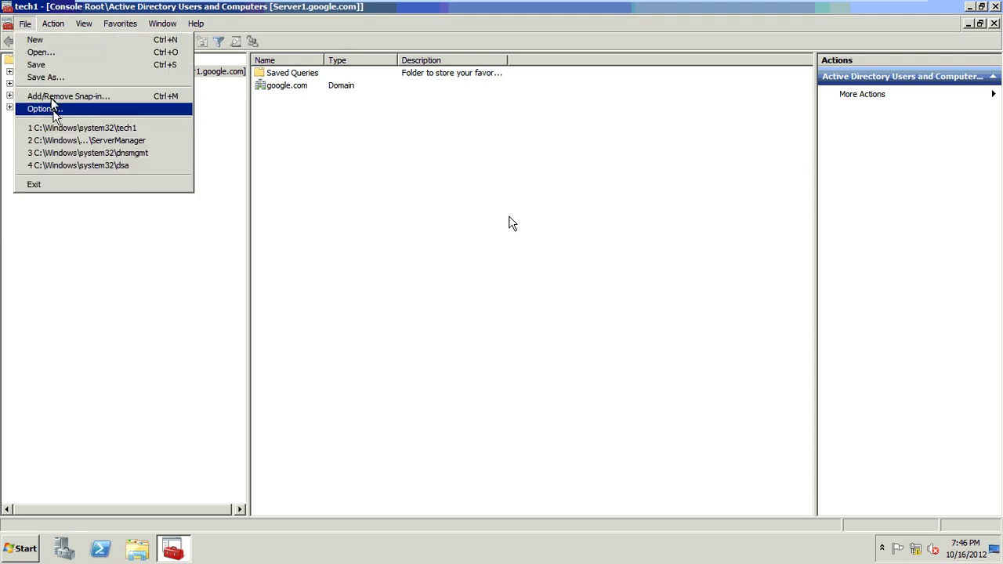
left_click(55, 112)
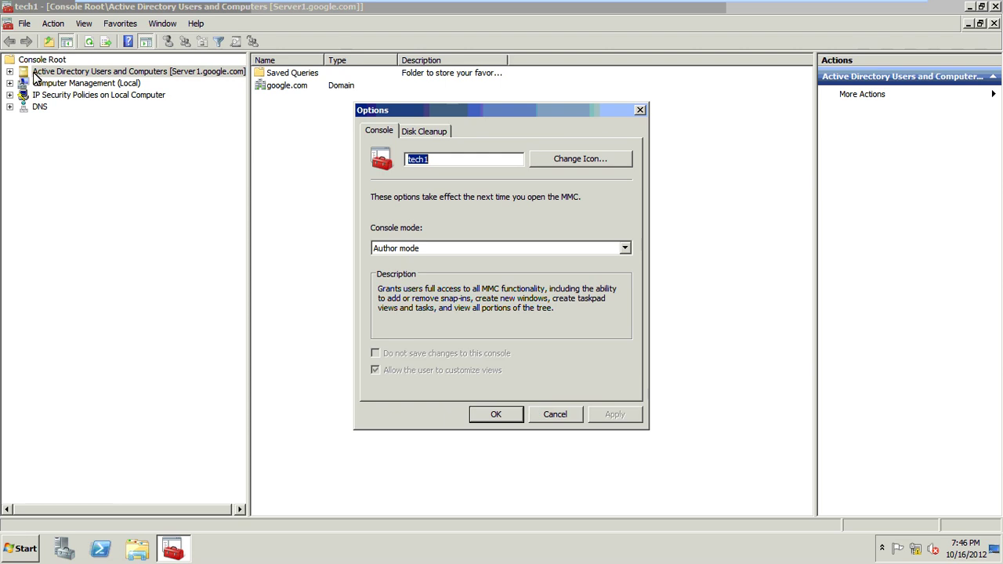
key("Return")
- Add the Certificates snap-in for My user account to the tech1 console and display its certificate stores
left_click(25, 24)
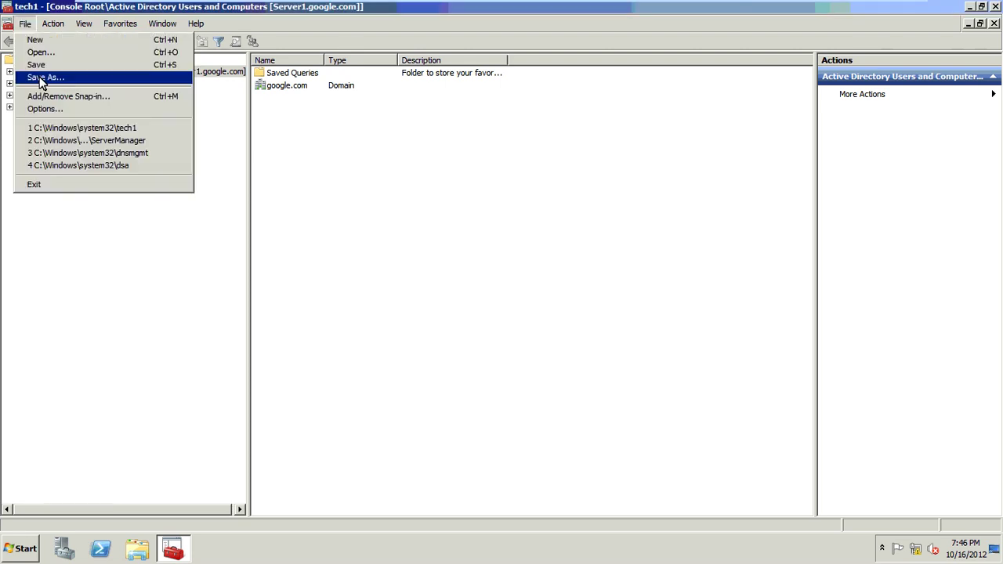
left_click(40, 76)
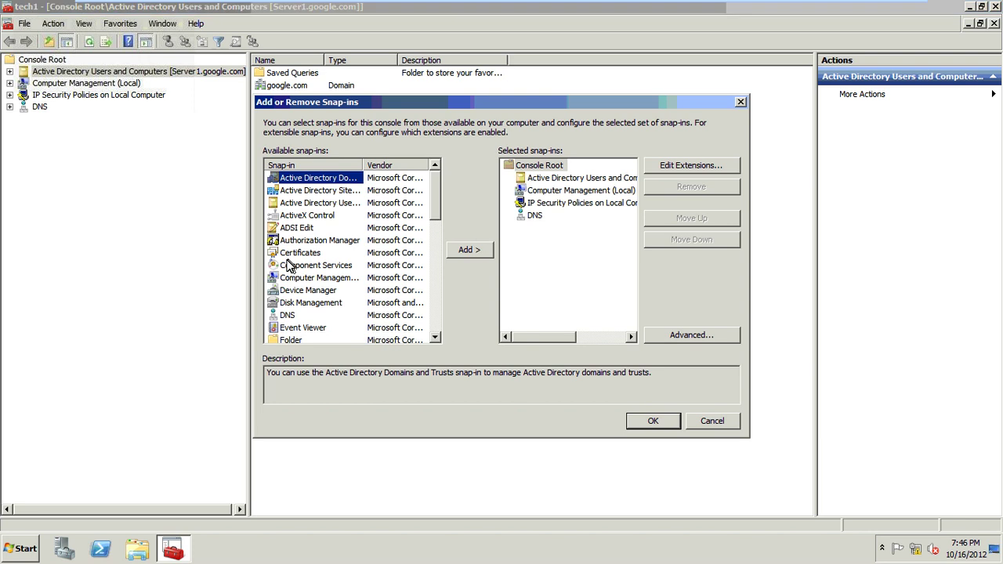
left_click(389, 253)
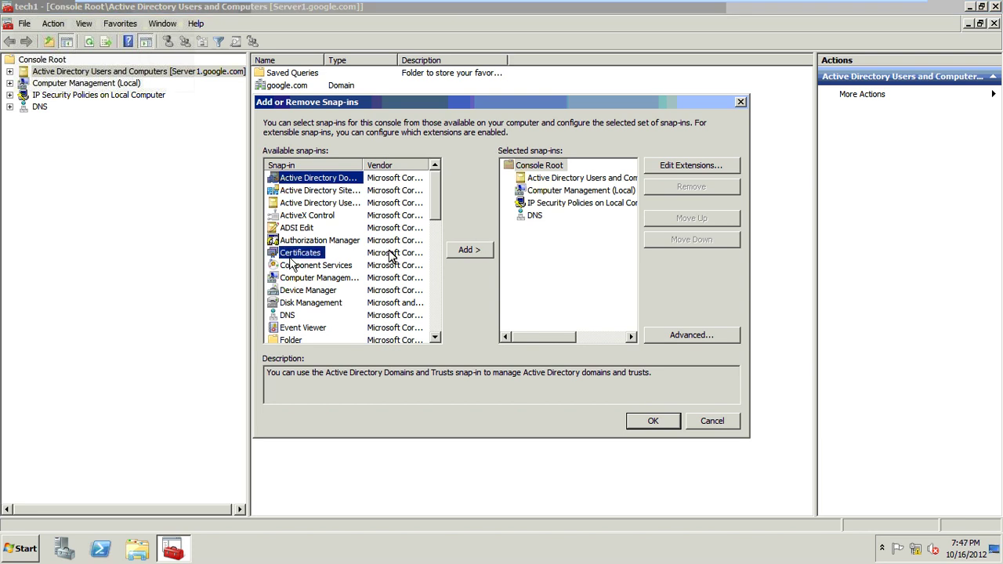
left_click(472, 261)
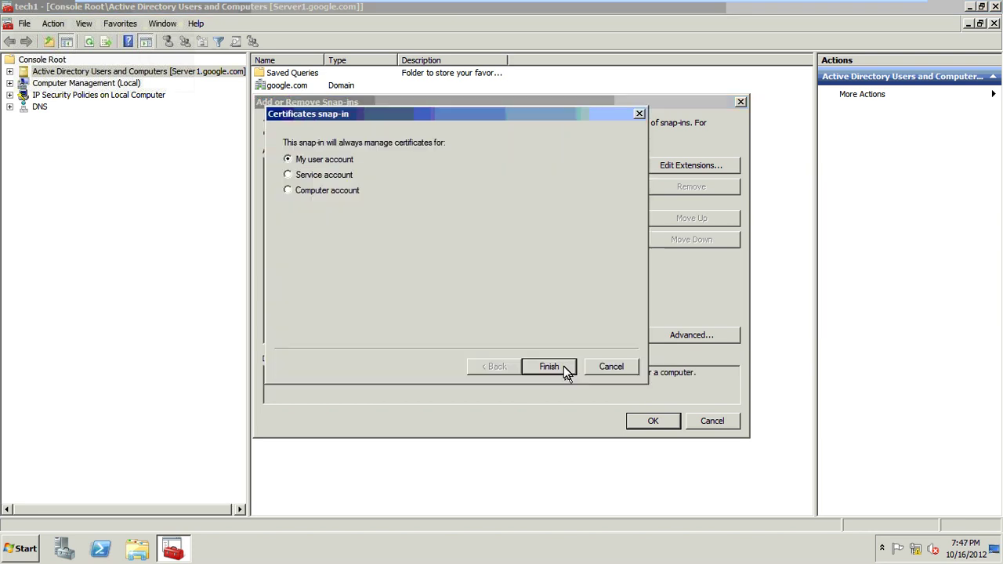
left_click(562, 371)
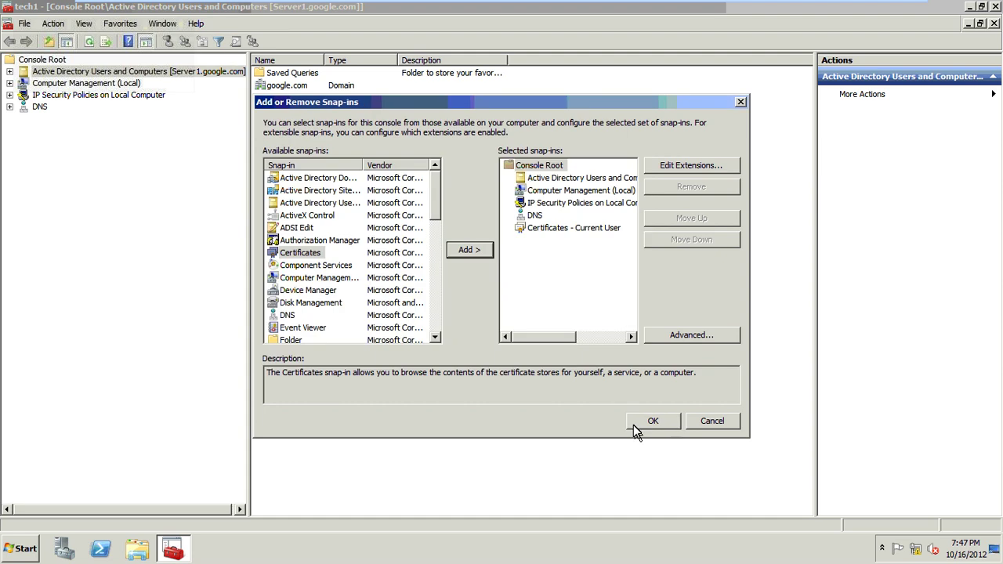
left_click(633, 424)
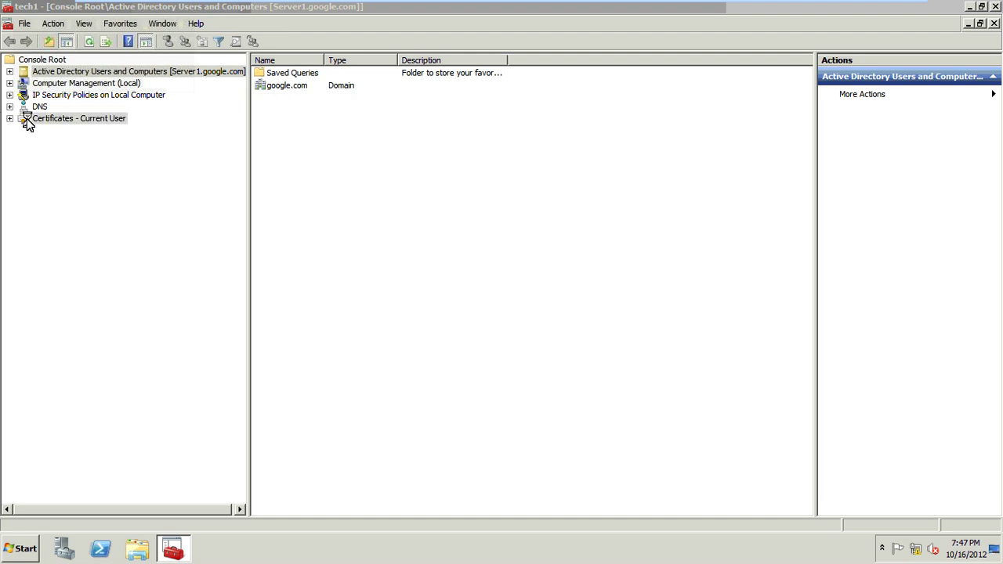
left_click(27, 119)
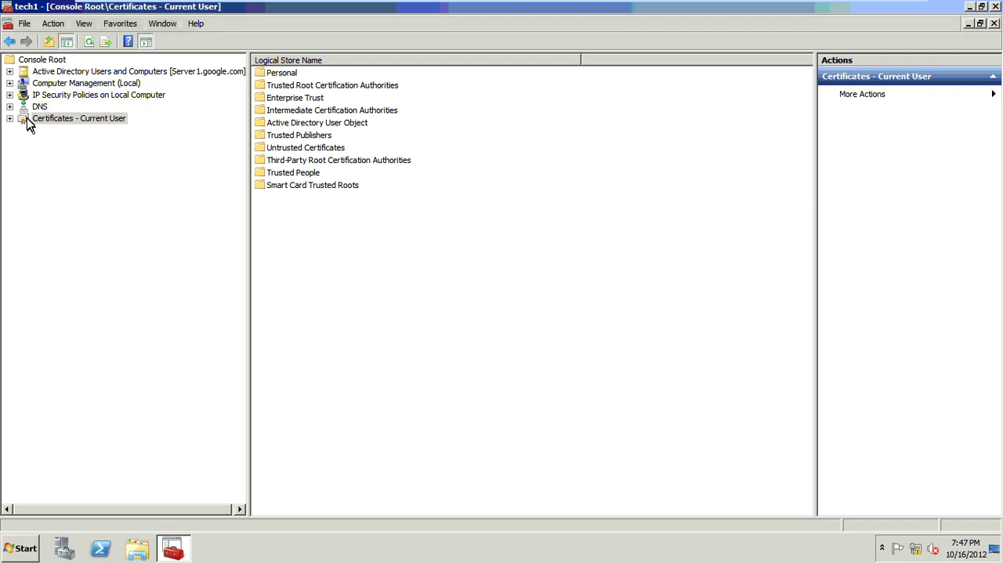
- Save and close the tech1 console, and reopen it by running tech1.msc
left_click(24, 24)
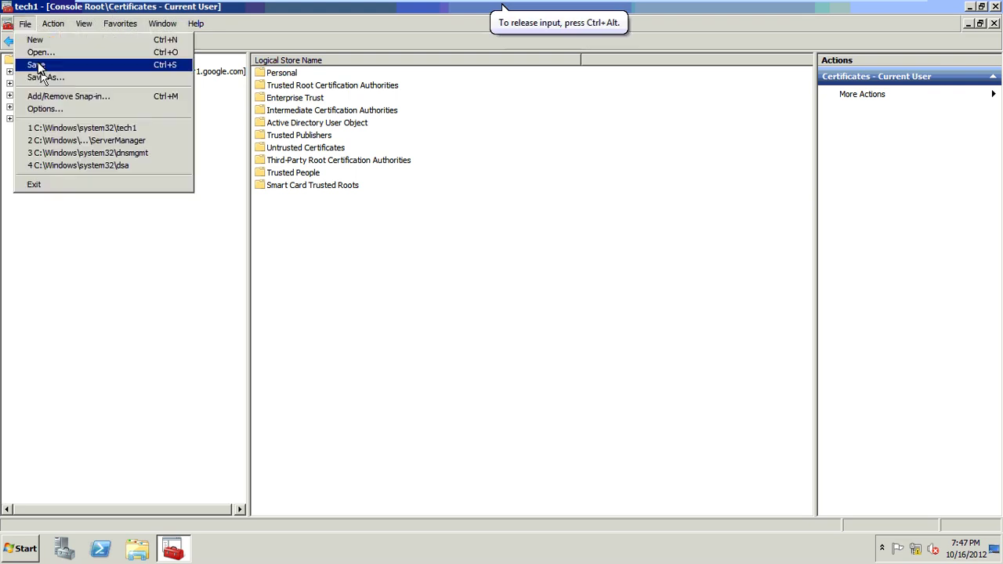
left_click(38, 66)
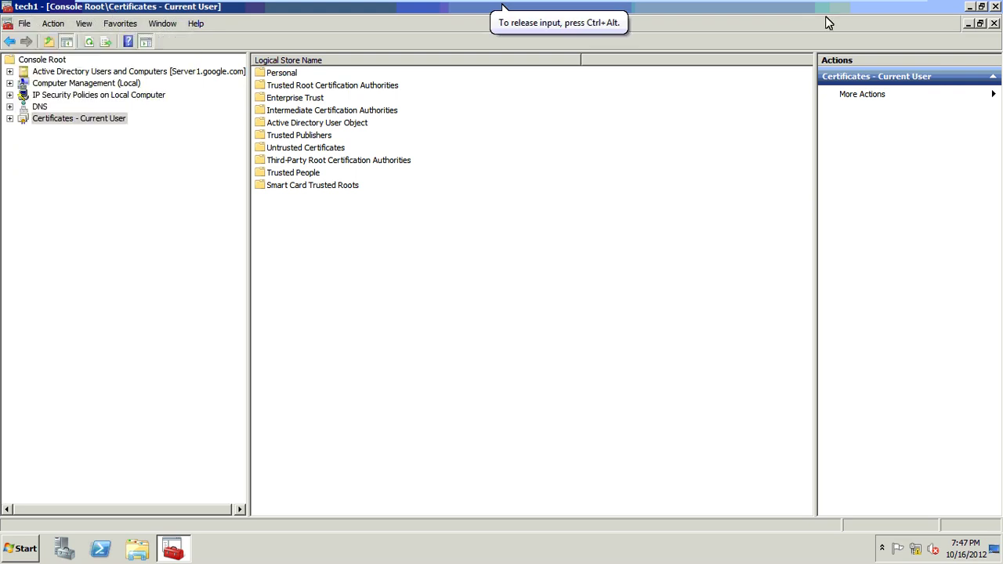
left_click(993, 6)
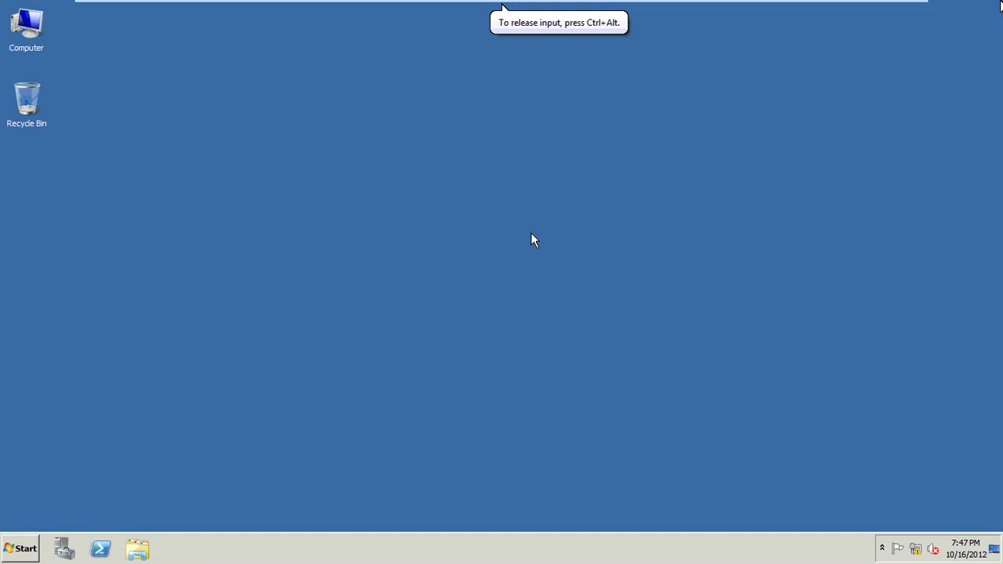
key("super+r")
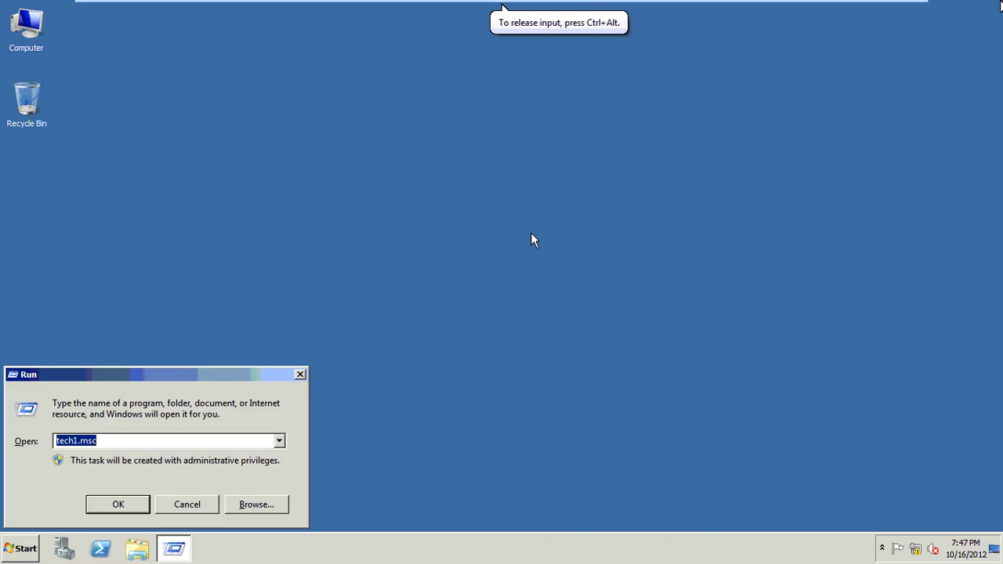
key("Return")
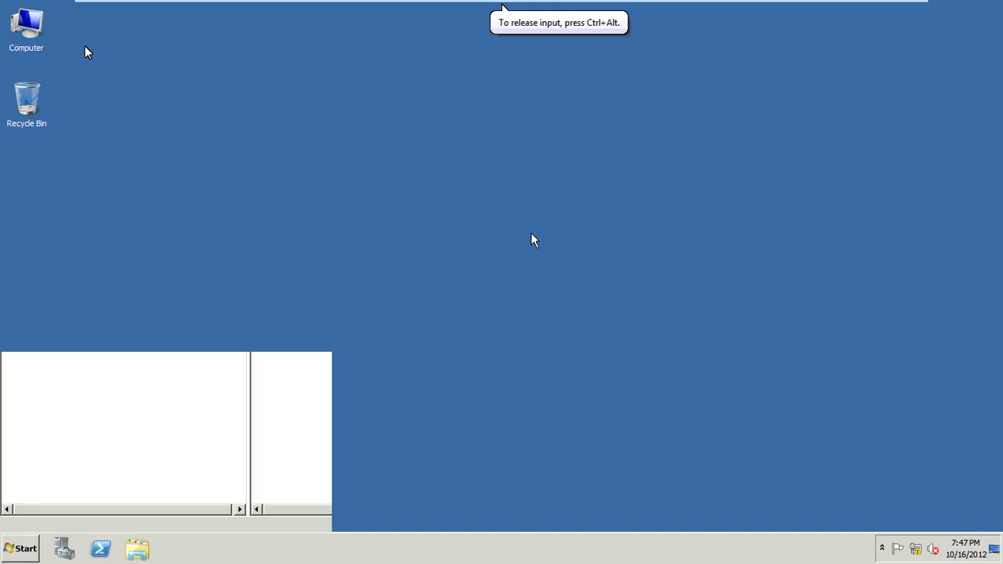
- Set the console mode to User mode - full access with Do not save changes to this console enabled
left_click(63, 24)
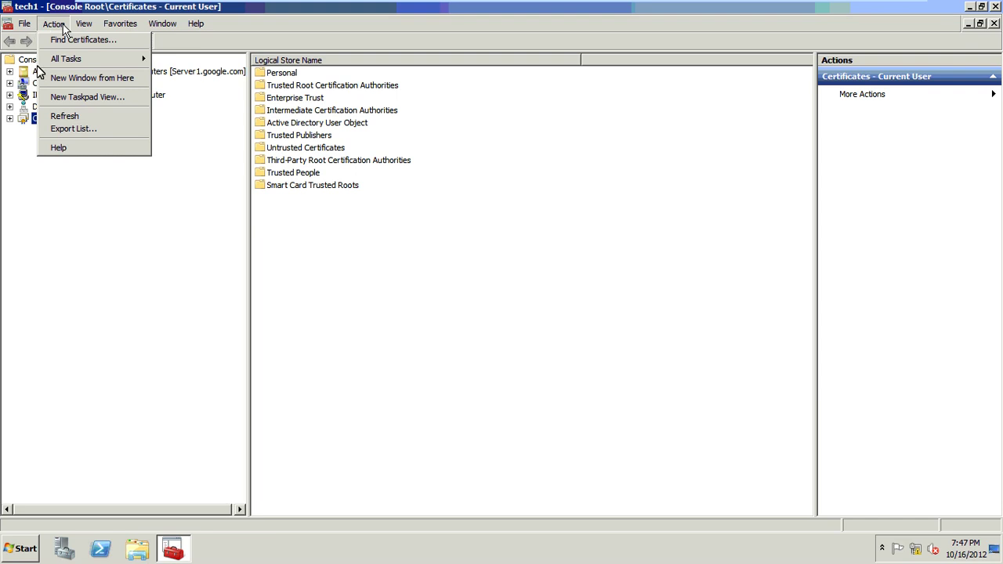
mouse_move(25, 23)
left_click(48, 105)
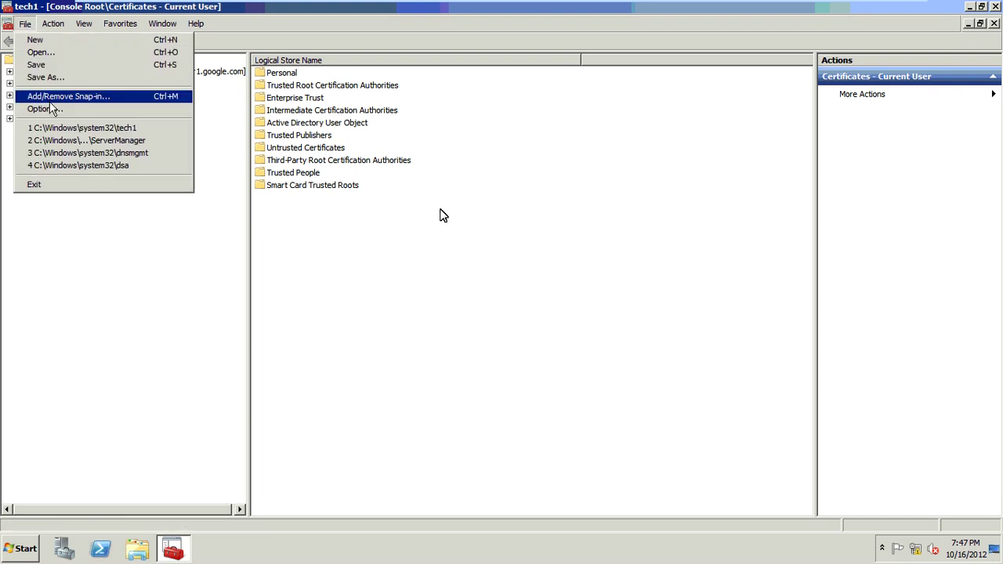
left_click(433, 248)
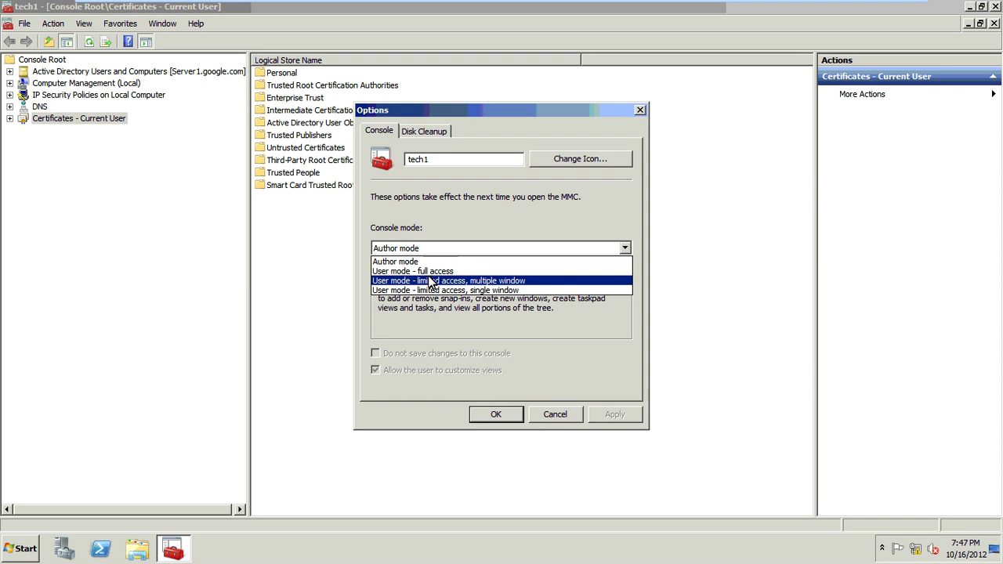
left_click(430, 272)
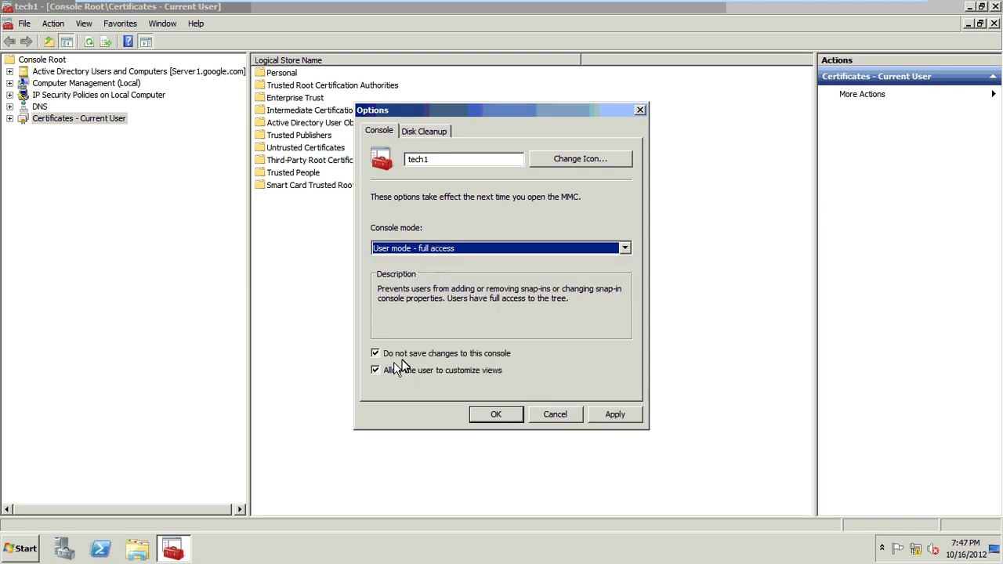
left_click(493, 417)
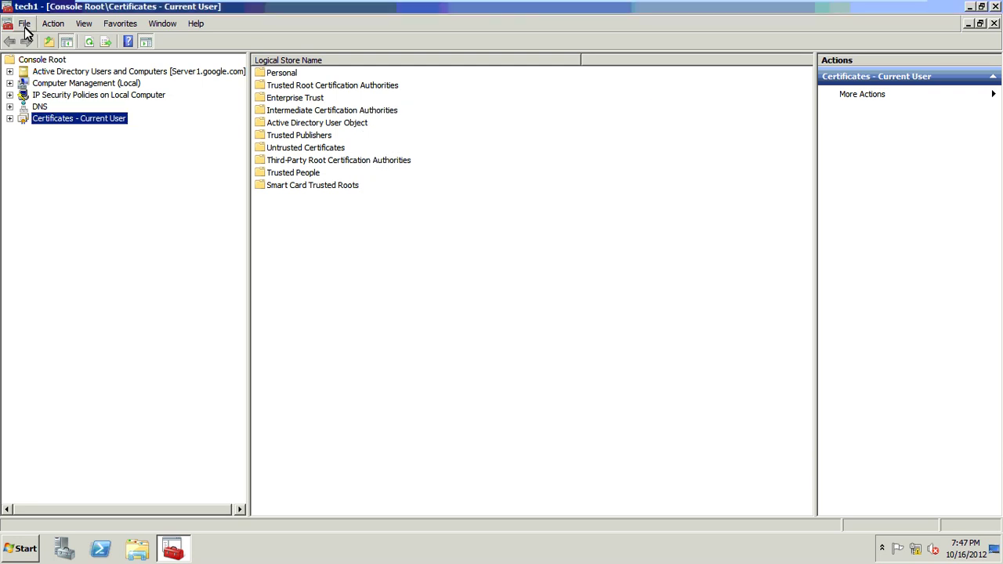
- Save the console under the new name tech5 in the System32 folder
left_click(24, 24)
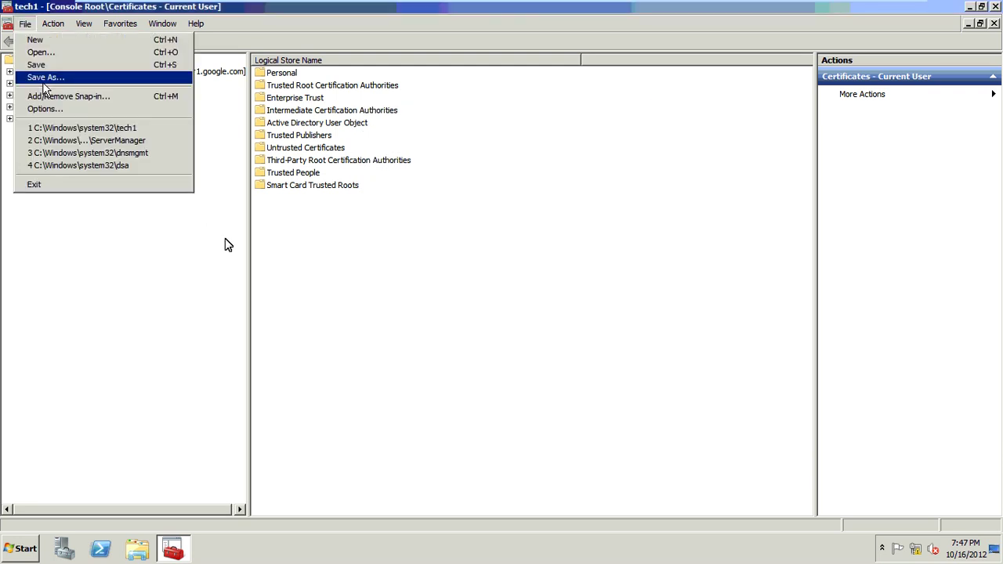
left_click(45, 78)
key("BackSpace")
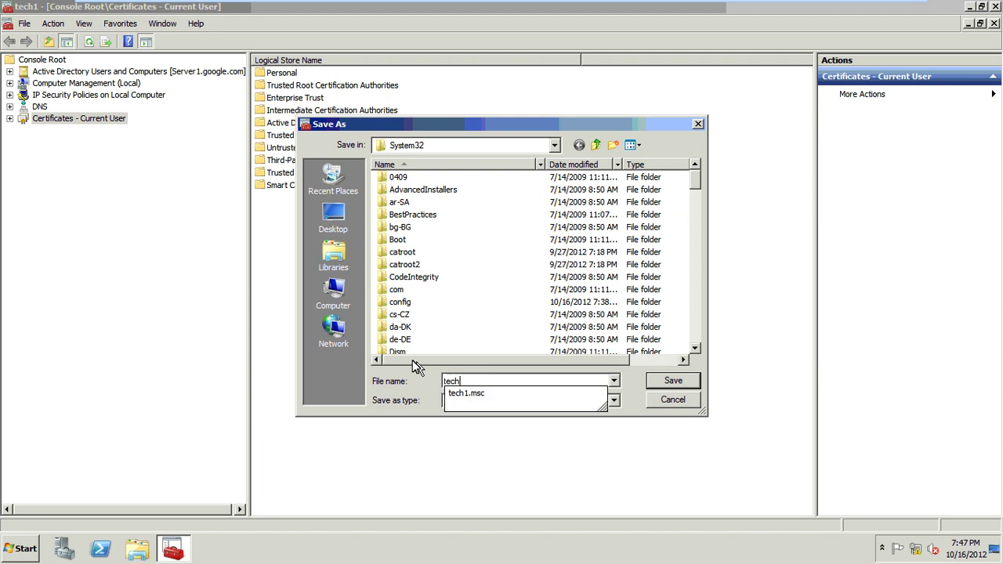
type("5")
left_click(673, 384)
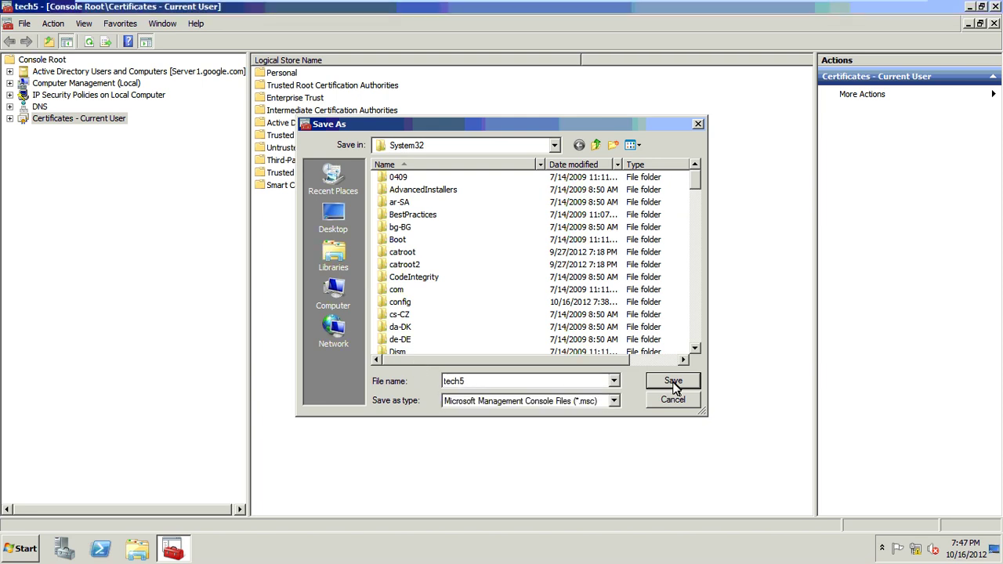
- Close the console and open the new one by running tech5.msc
left_click(989, 7)
key("super+r")
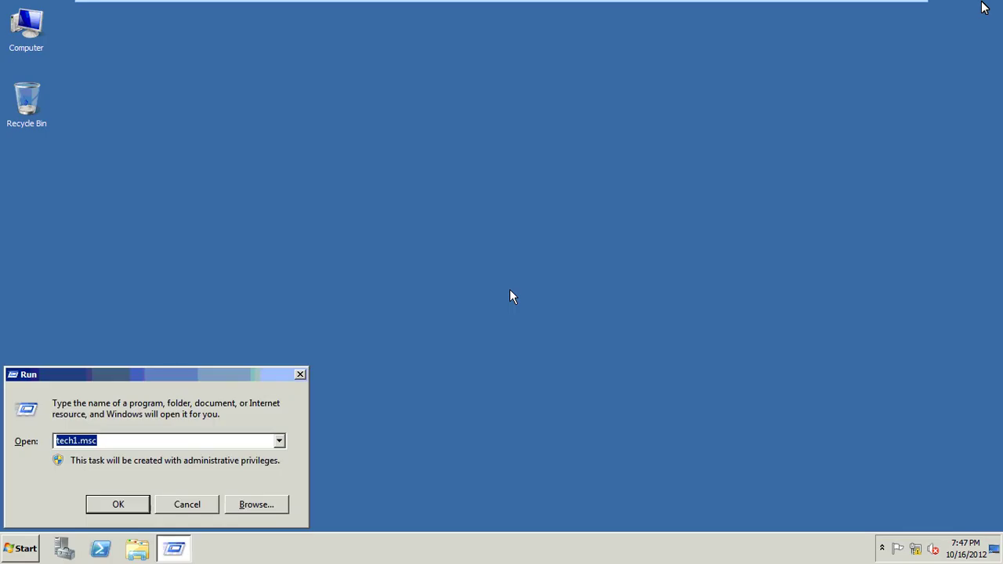
key("Right")
key("Left")
key("Left")
key("Left")
key("Left")
key("BackSpace")
type("5")
key("Return")
- Examine the options and the commands that user mode leaves available in the tech5 console
left_click(26, 24)
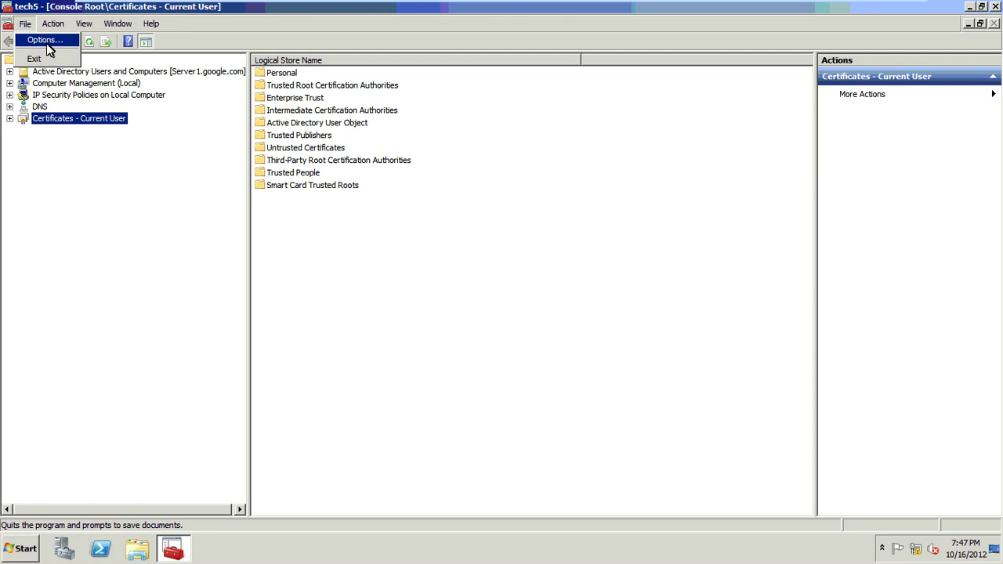
left_click(46, 41)
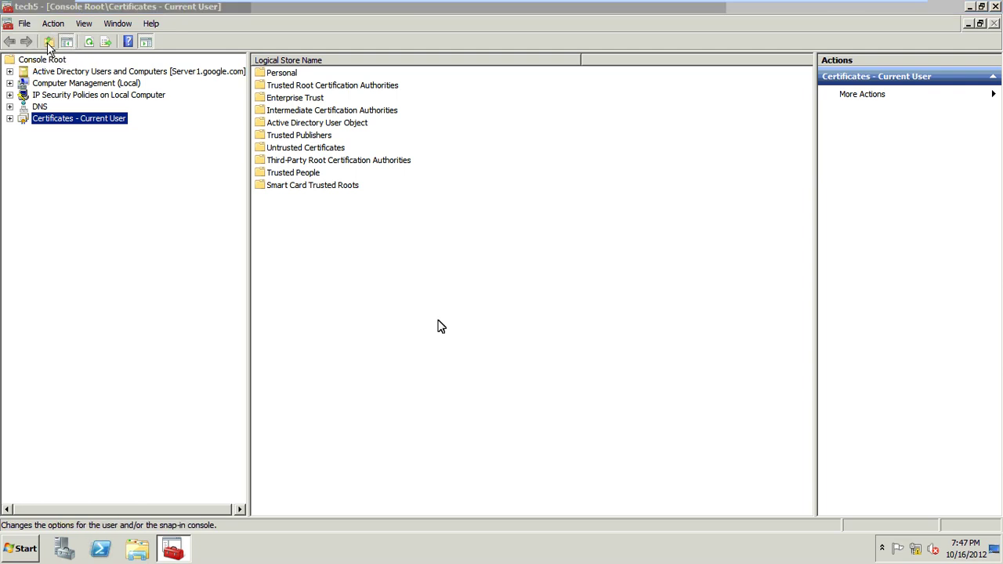
left_click(552, 415)
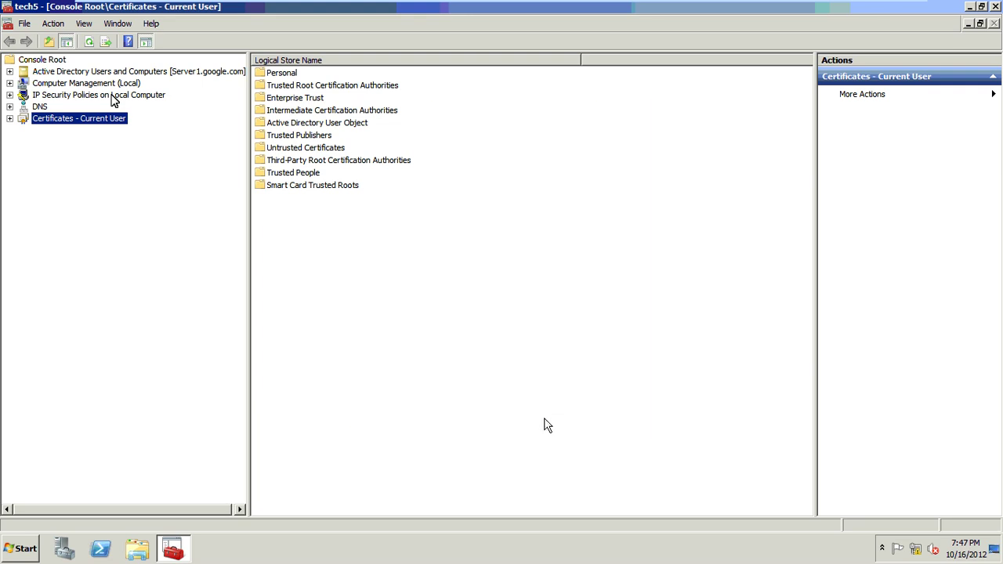
left_click(53, 23)
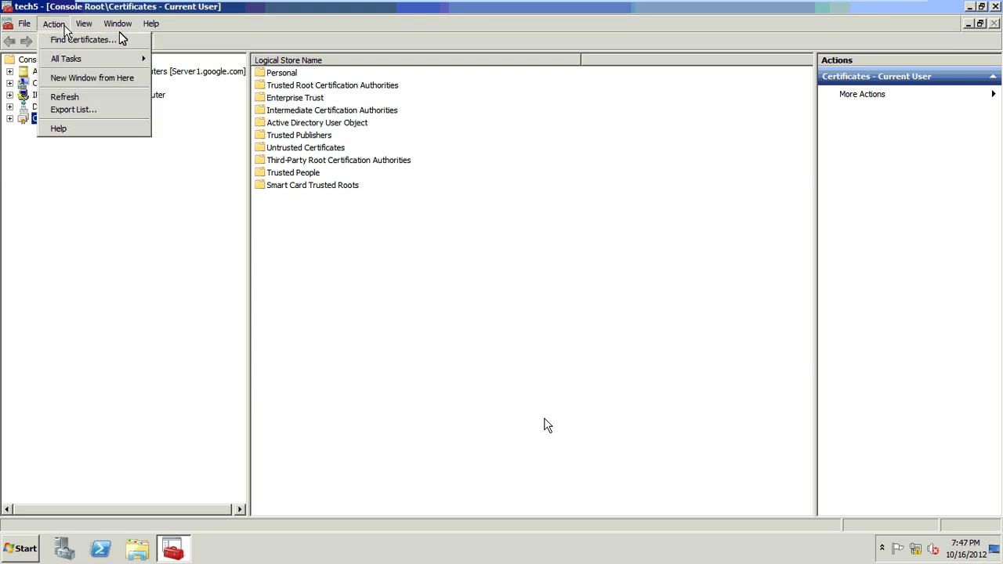
mouse_move(30, 27)
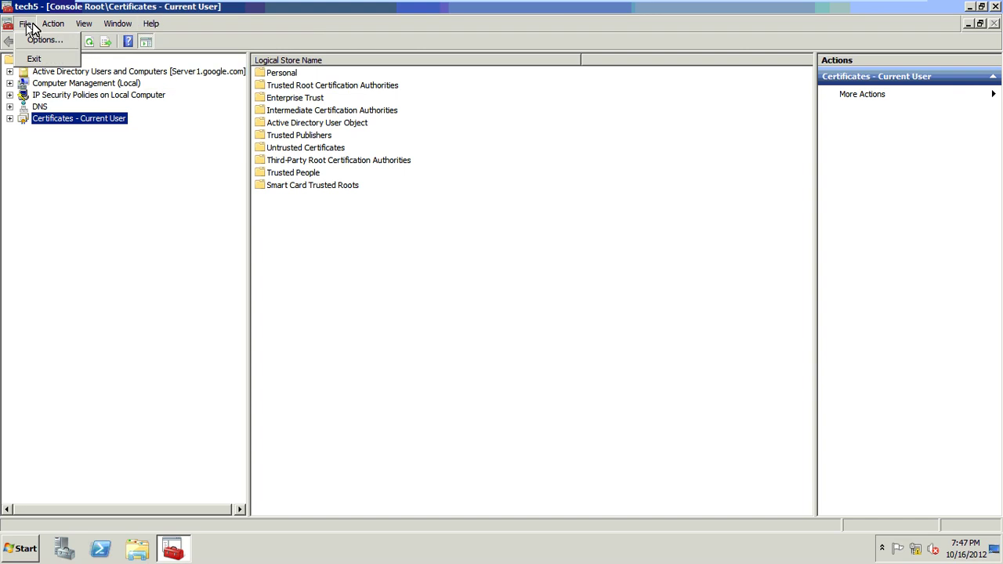
- Expand DNS down to SERVER1's google.com forward lookup zone and examine its records and available actions
left_click(9, 106)
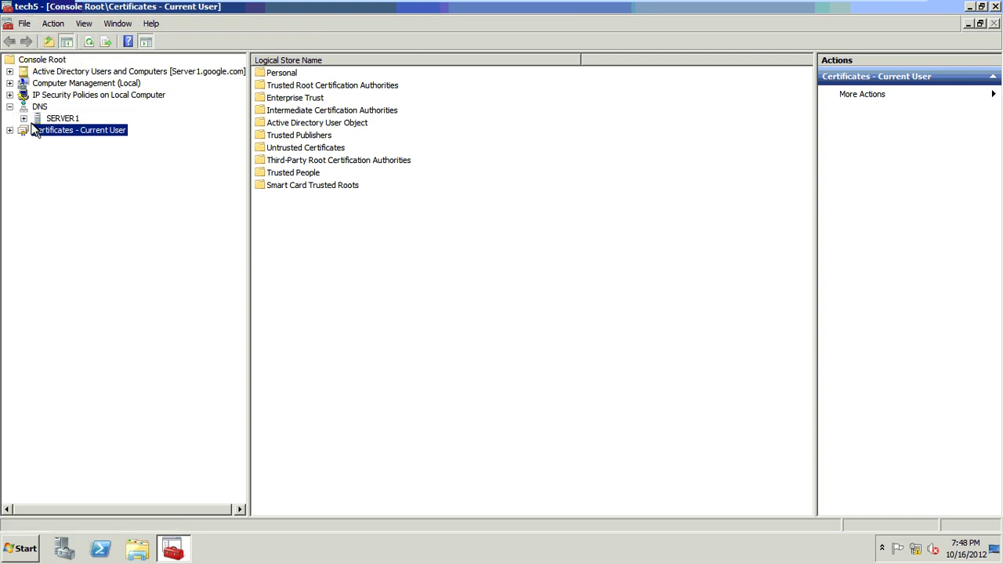
left_click(24, 118)
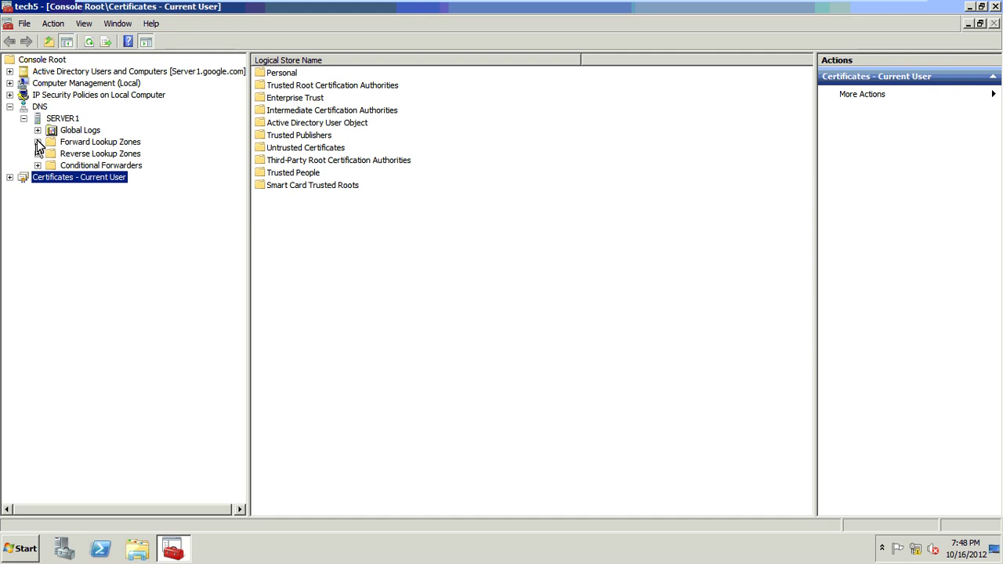
left_click(38, 143)
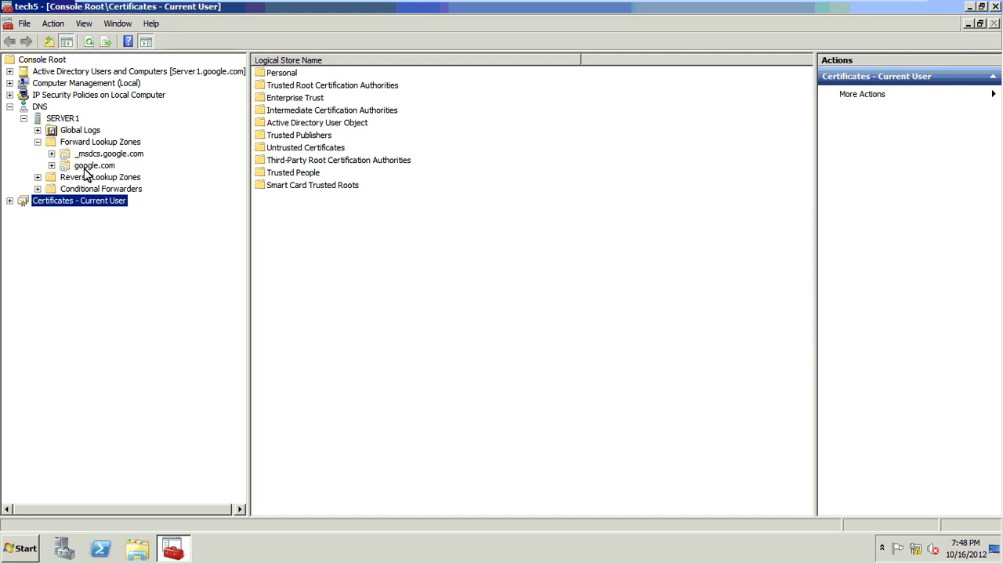
right_click(85, 170)
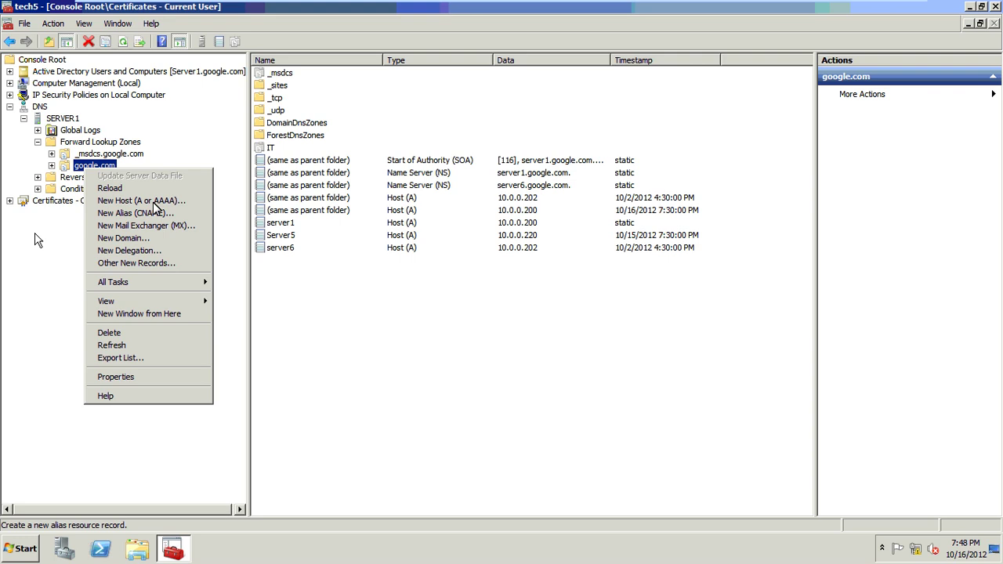
left_click(166, 215)
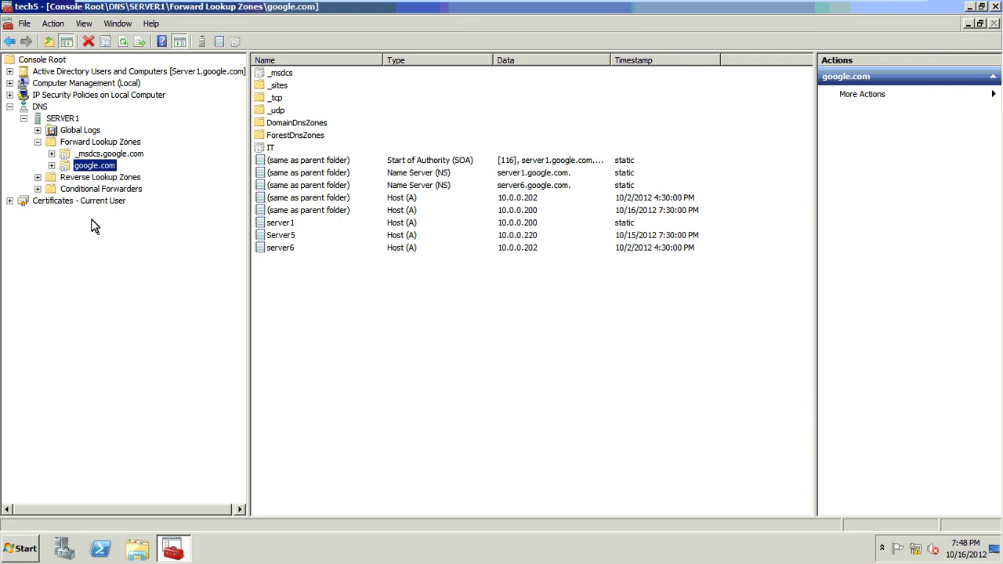
- Close the tech5 console and take the virtual machine window out of full screen
left_click(993, 7)
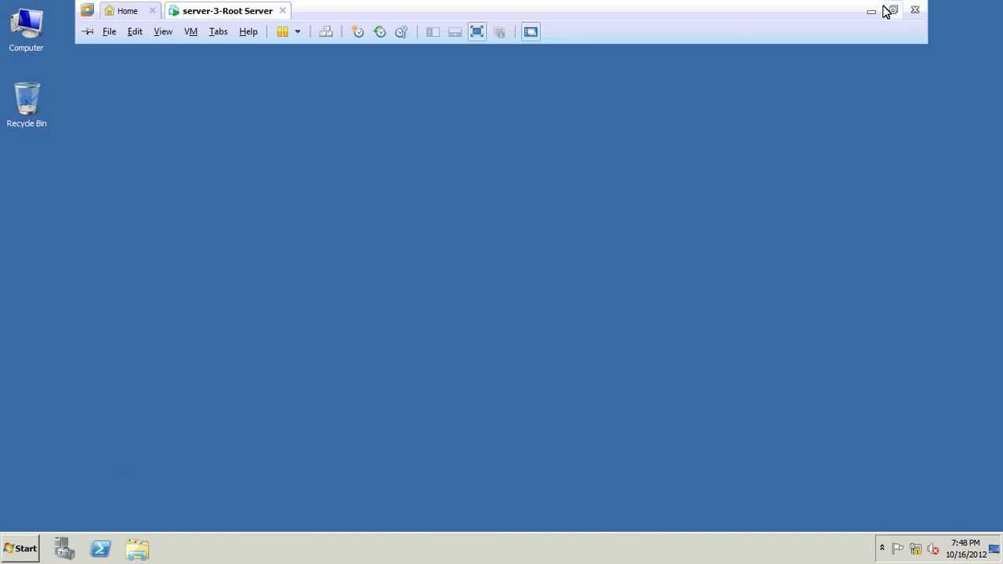
left_click(891, 11)
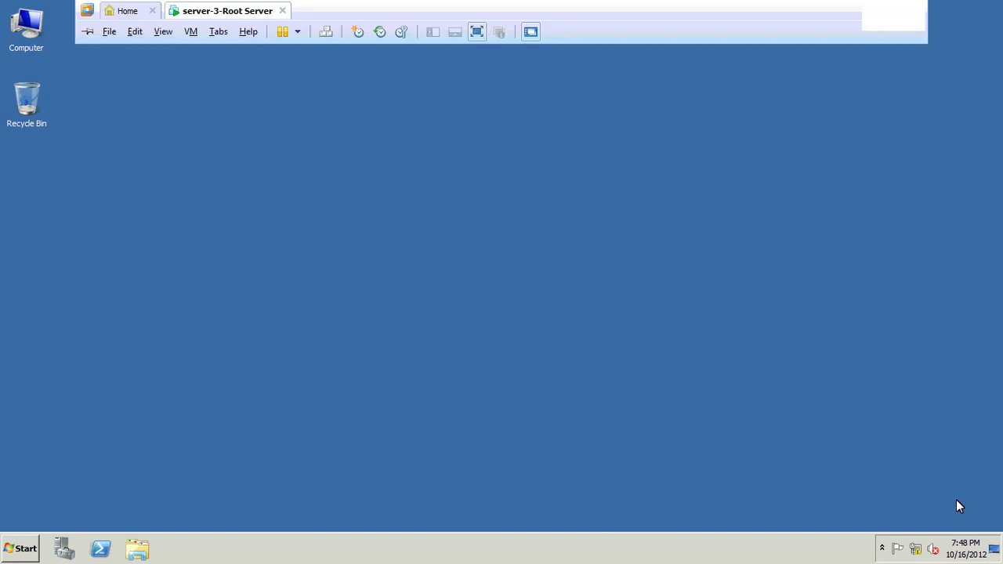